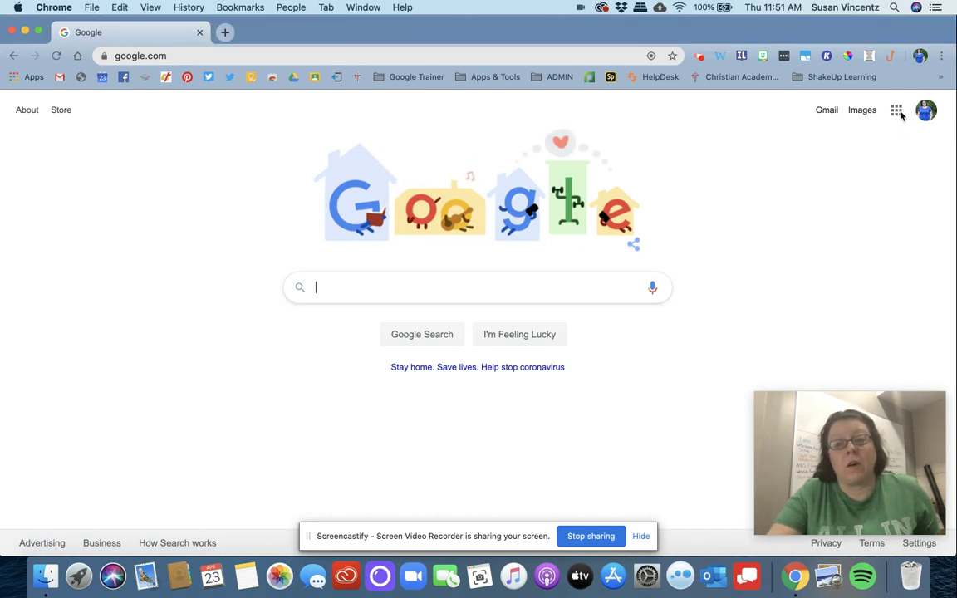
Open Google Jamboard from the Google apps launcher to its Recent Jams list.
left_click(896, 111)
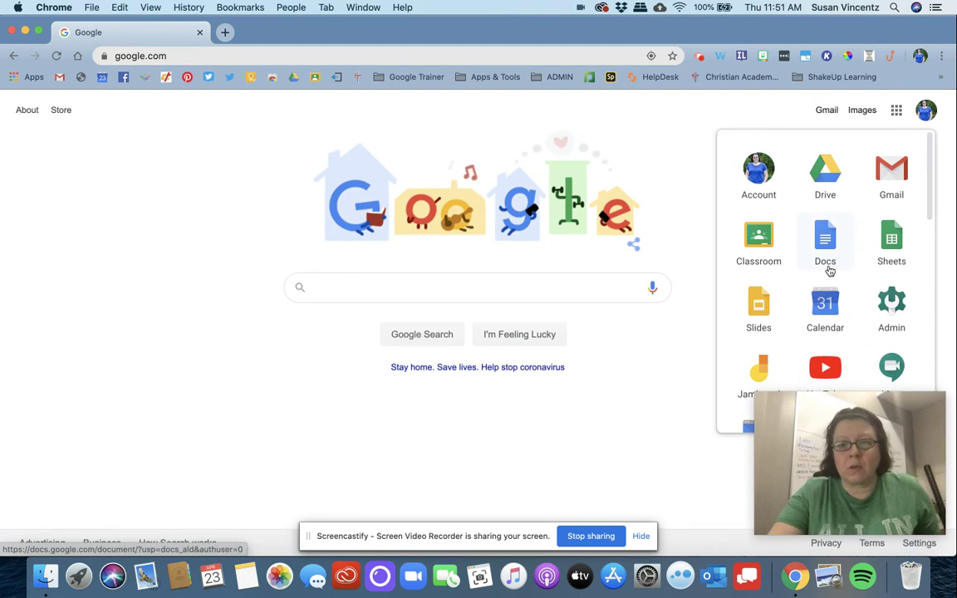
scroll(803, 310, "down", 2)
scroll(803, 311, "down", 2)
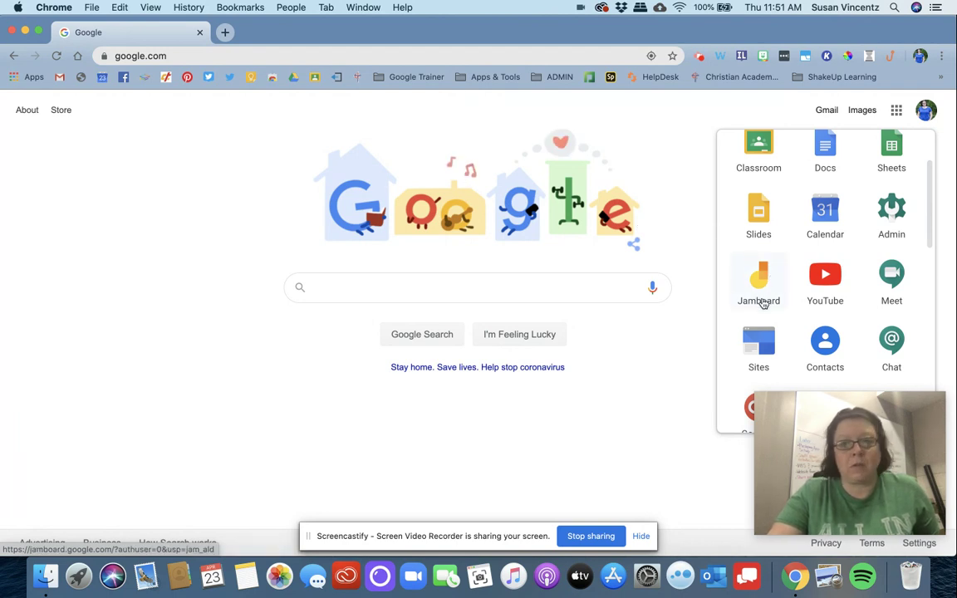
left_click(762, 304)
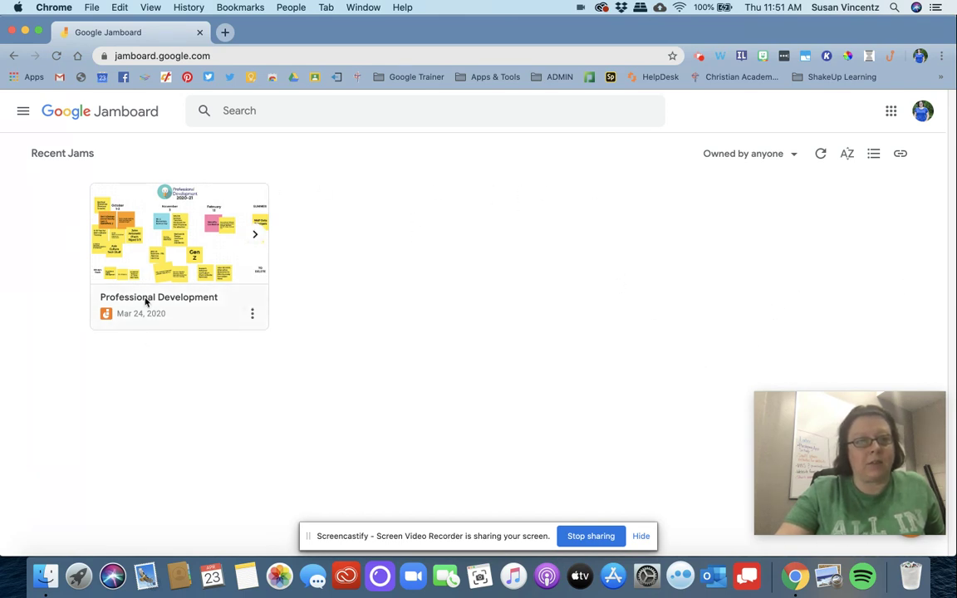
Create a new blank Untitled Jam using the orange + New Jam button.
left_click_drag(804, 415, 108, 396)
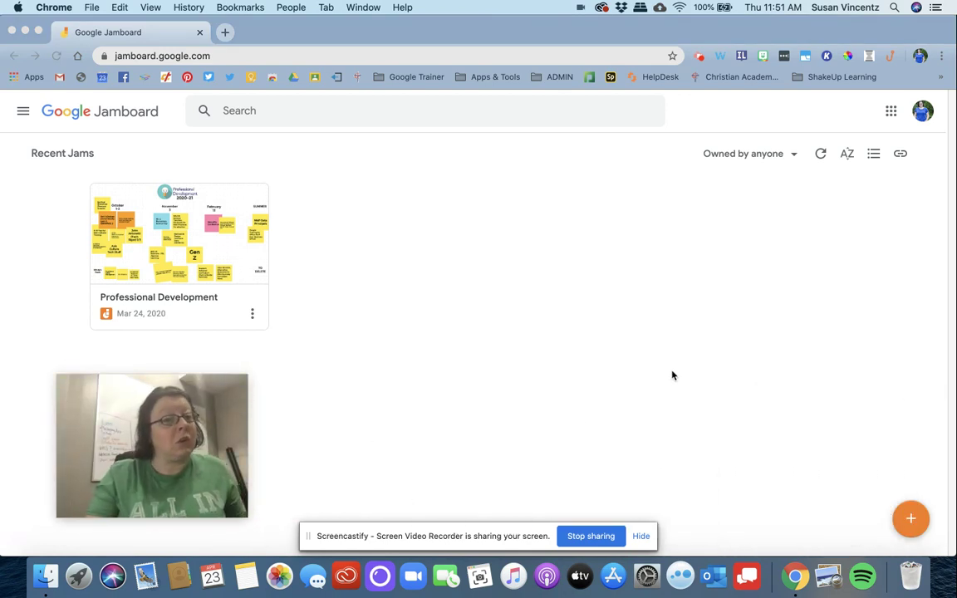
left_click(910, 523)
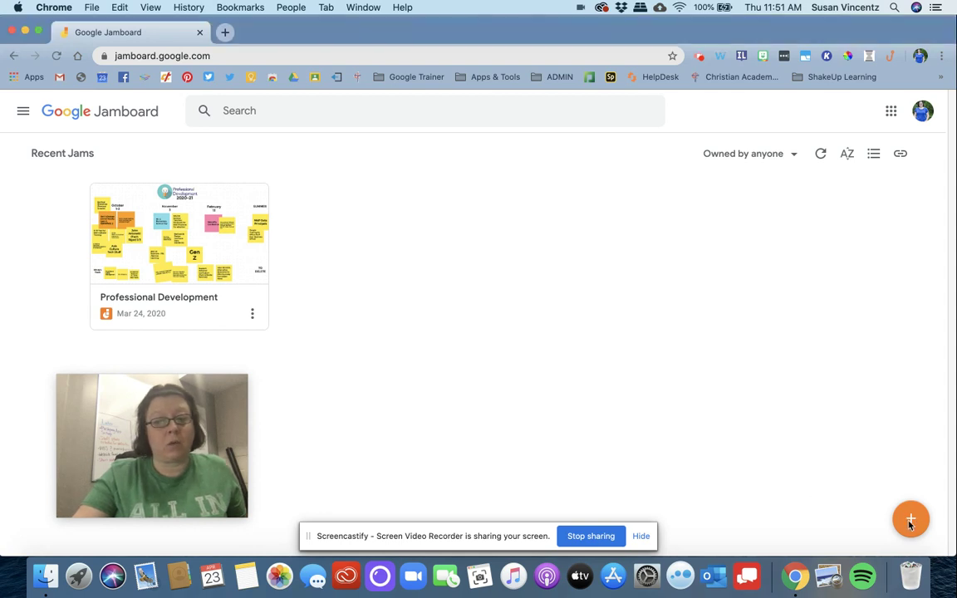
left_click(911, 522)
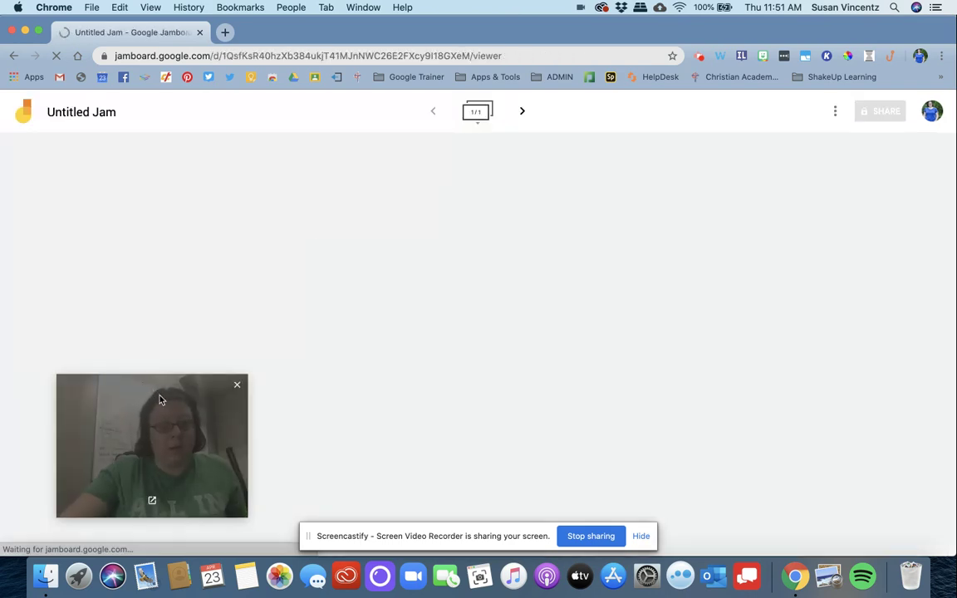
left_click_drag(158, 397, 853, 448)
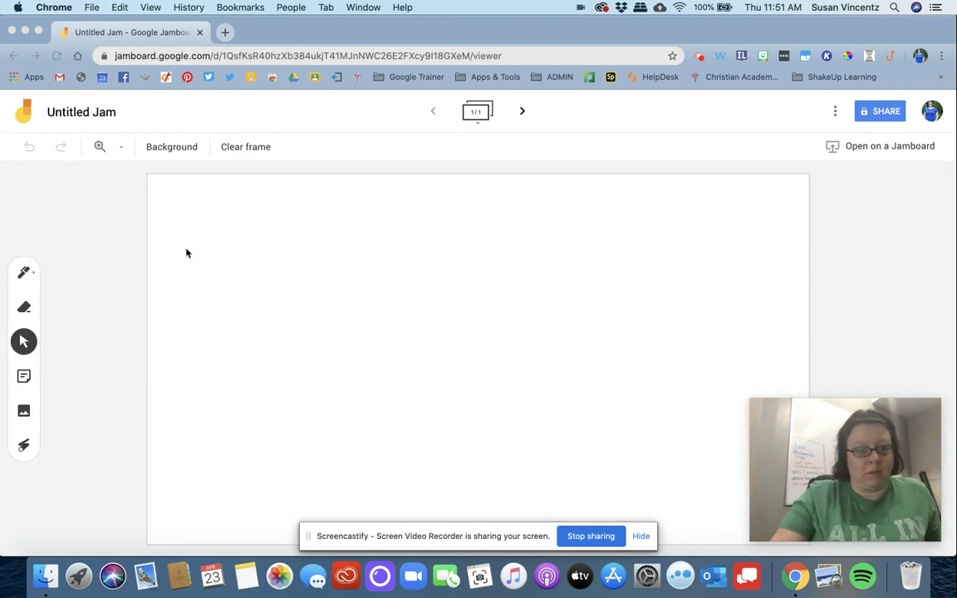
Draw black test strokes with the pen, the thicker marker and the soft grey brush.
left_click(24, 274)
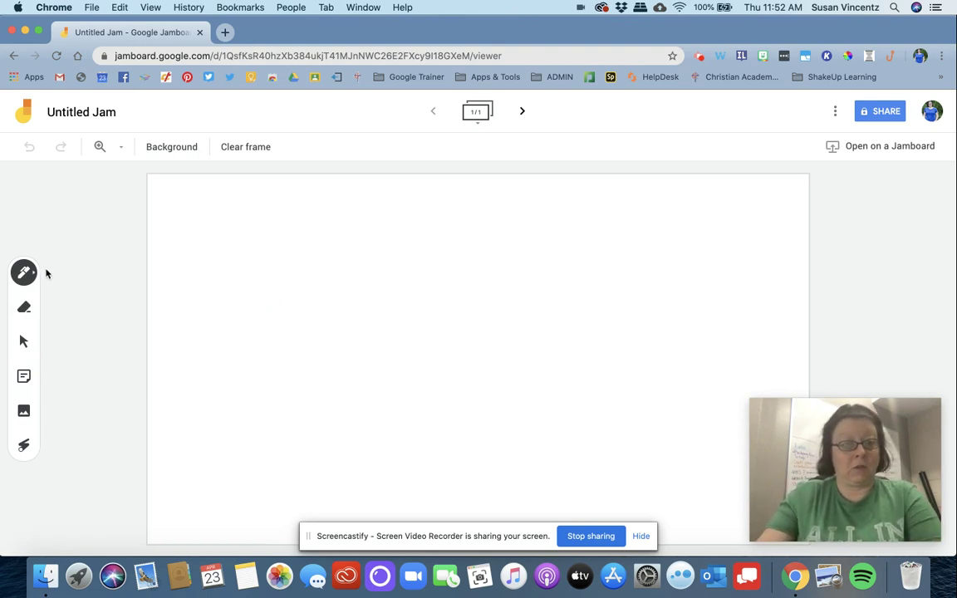
mouse_move(237, 256)
left_mouse_down()
mouse_move(313, 252)
mouse_move(363, 262)
left_mouse_up()
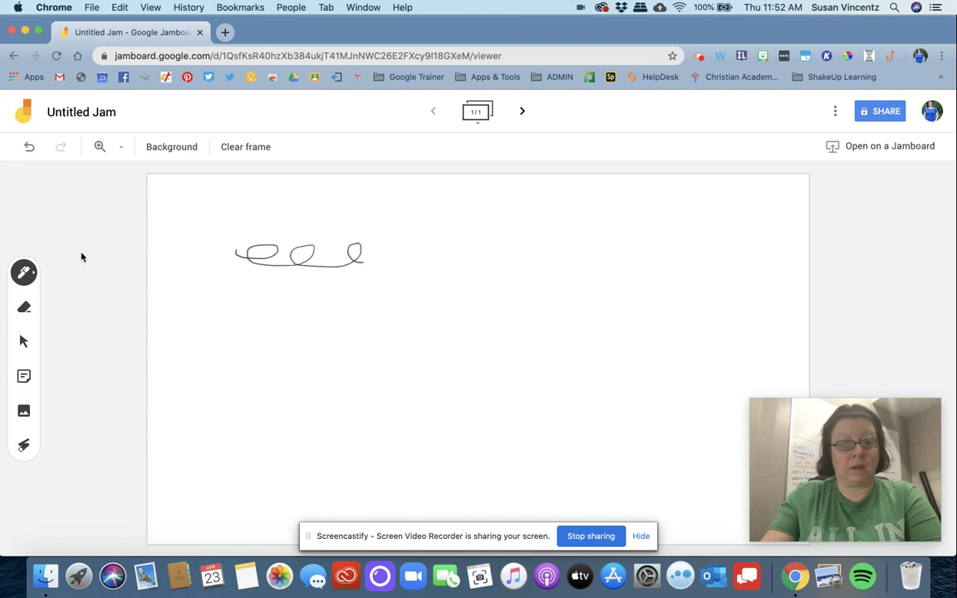
left_click(35, 274)
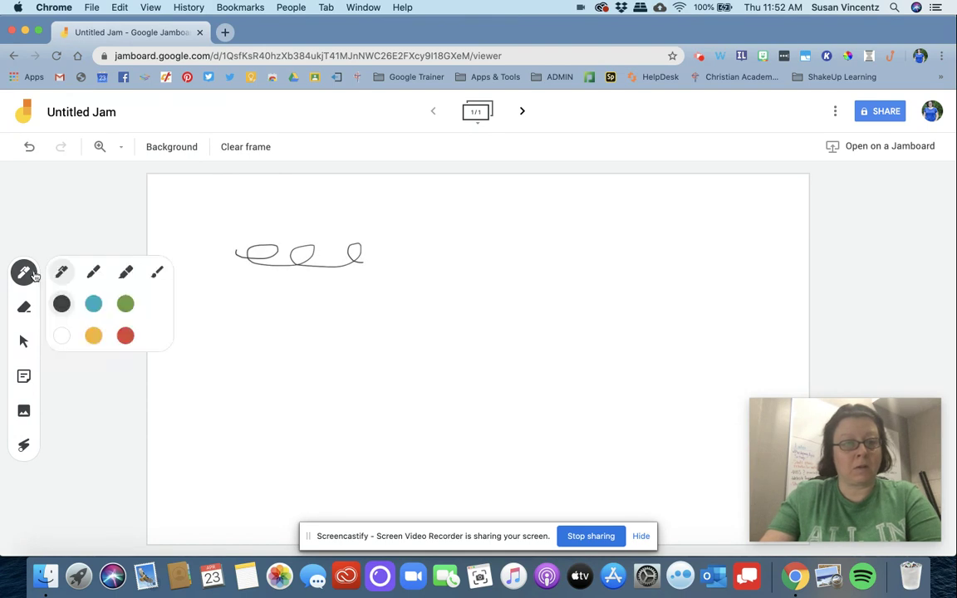
left_click(97, 276)
mouse_move(267, 317)
left_mouse_down()
mouse_move(318, 325)
mouse_move(367, 315)
left_mouse_up()
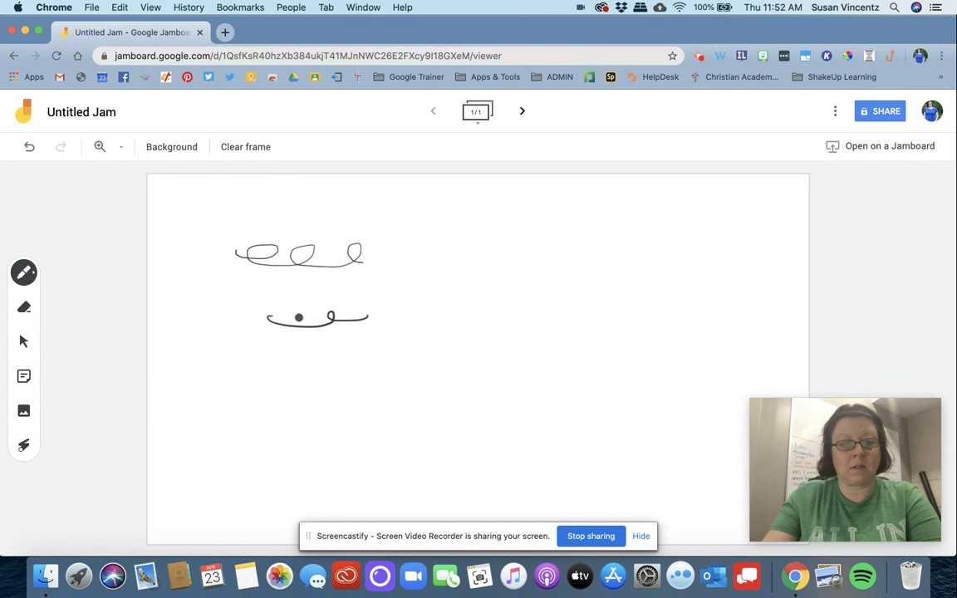
left_click(31, 274)
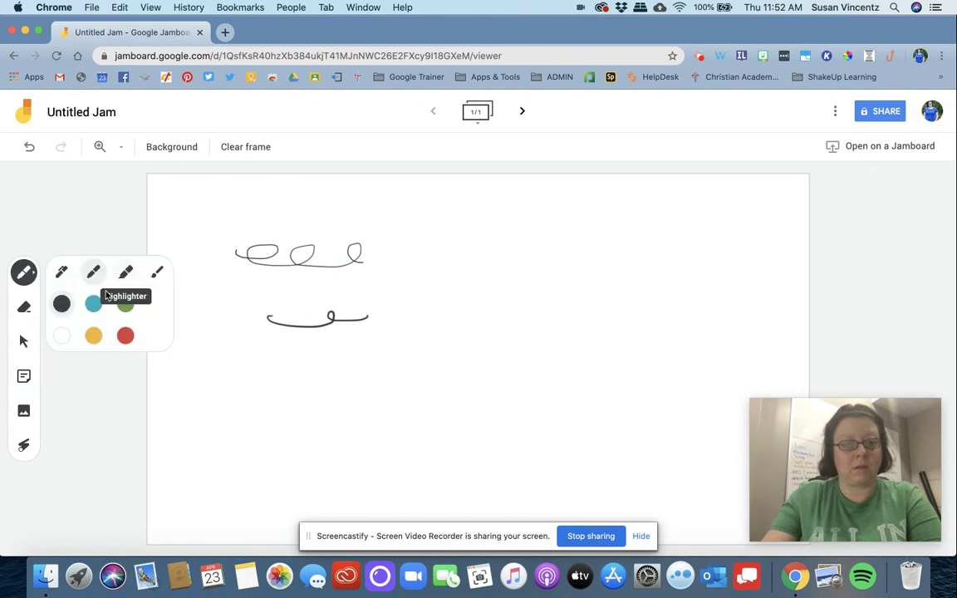
left_click(153, 274)
left_click_drag(429, 269, 597, 286)
Switch to a red marker, draw a looping stroke and handwrite 'hello' at top right.
left_click(33, 273)
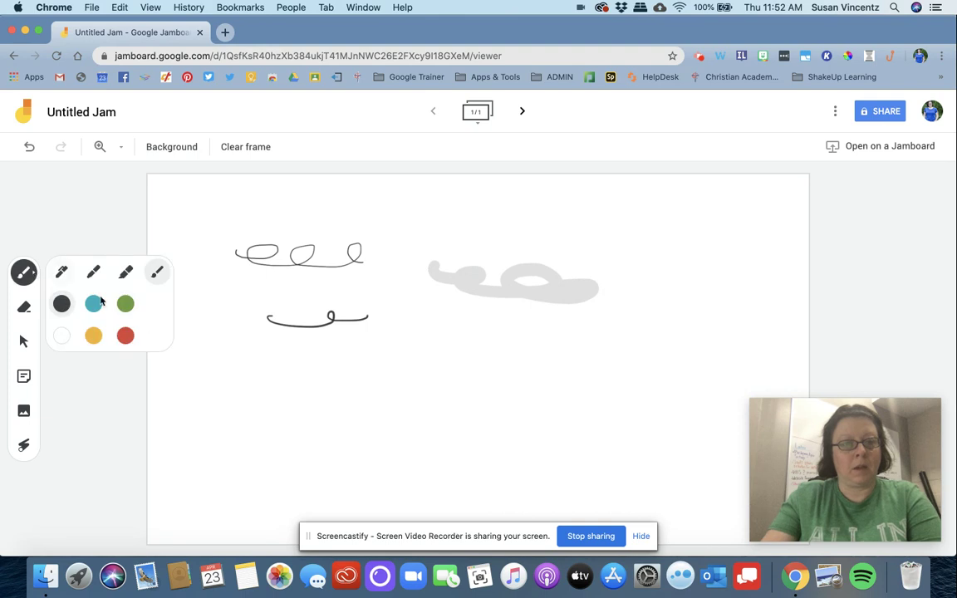
left_click(126, 336)
left_click(94, 273)
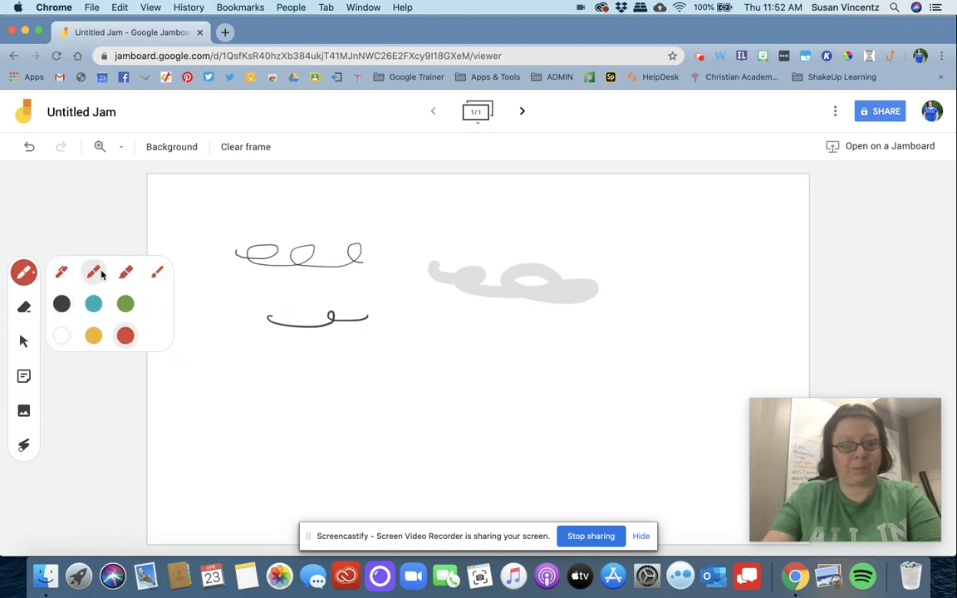
mouse_move(251, 370)
left_mouse_down()
mouse_move(427, 348)
mouse_move(565, 352)
mouse_move(625, 365)
left_mouse_up()
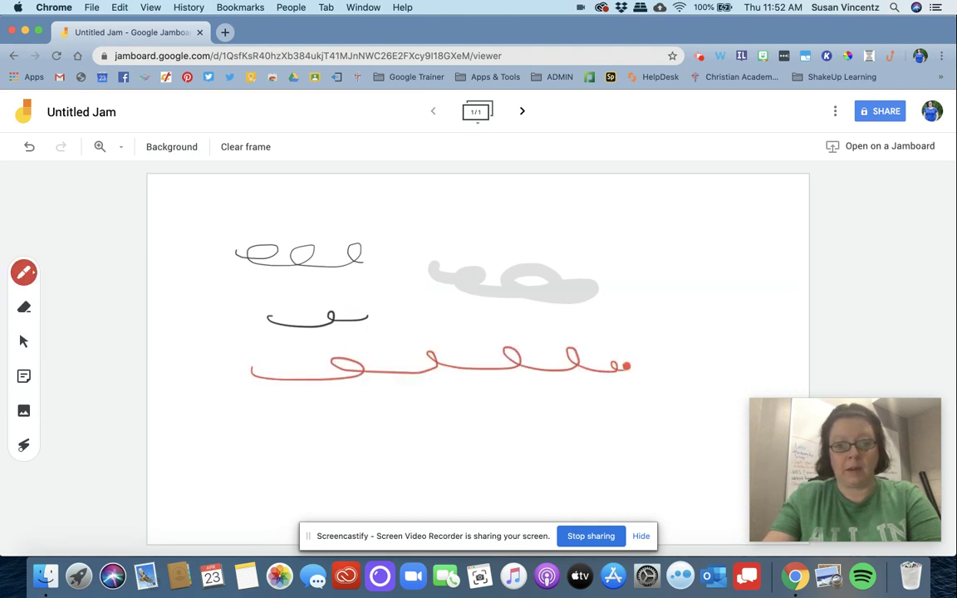
mouse_move(623, 208)
left_mouse_down()
mouse_move(645, 221)
mouse_move(656, 209)
mouse_move(717, 226)
mouse_move(752, 209)
left_mouse_up()
left_click(707, 233)
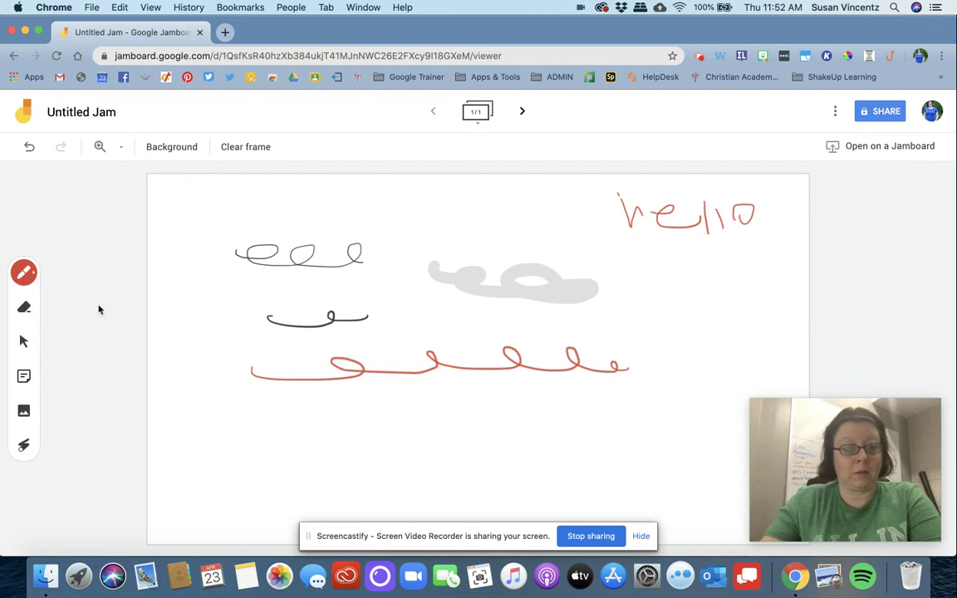
Erase the grey brush scribble and the marker line, then return to the Select tool.
left_click(23, 307)
mouse_move(296, 322)
left_mouse_down()
mouse_move(444, 267)
mouse_move(540, 321)
left_mouse_up()
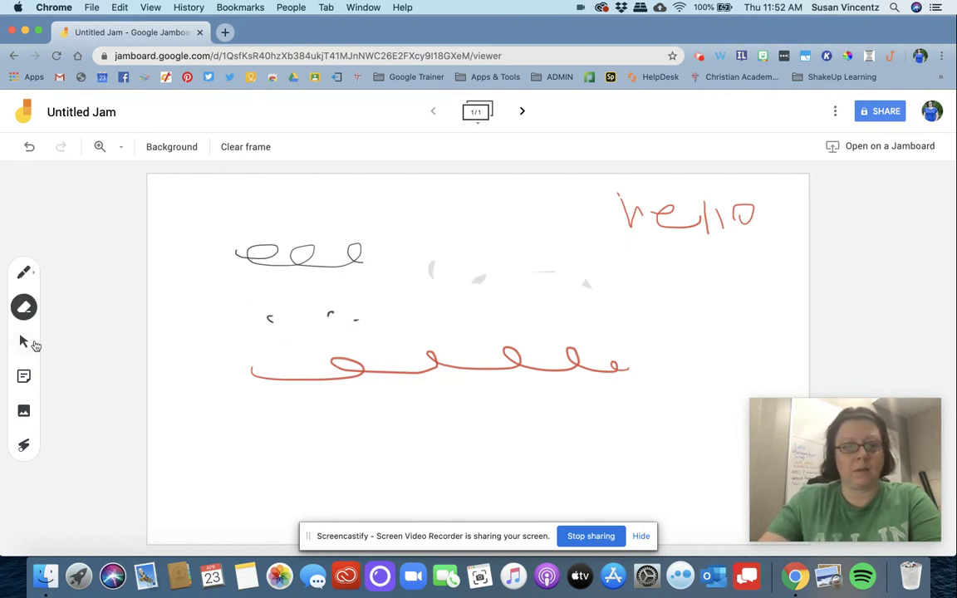
left_click(30, 343)
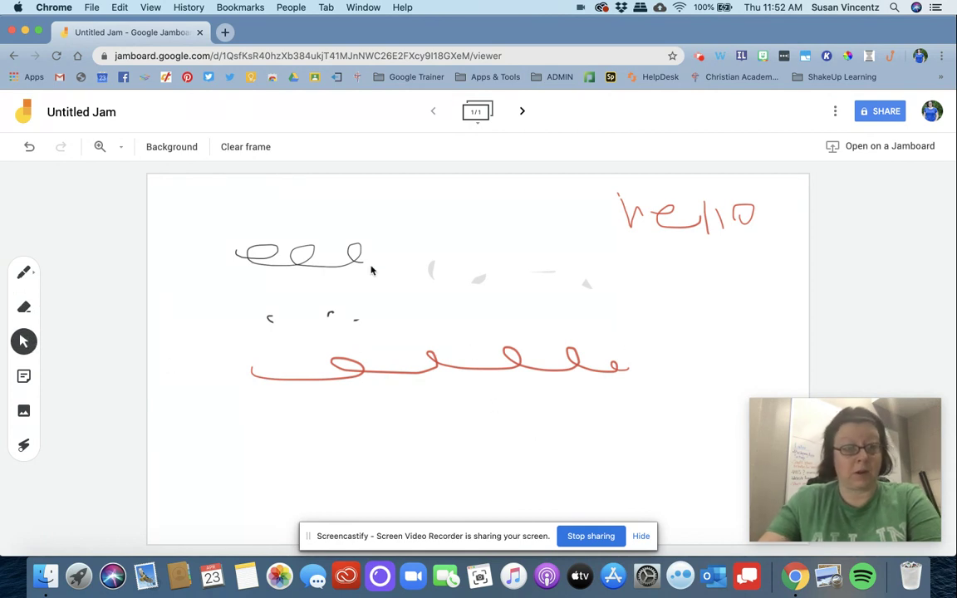
left_click(25, 377)
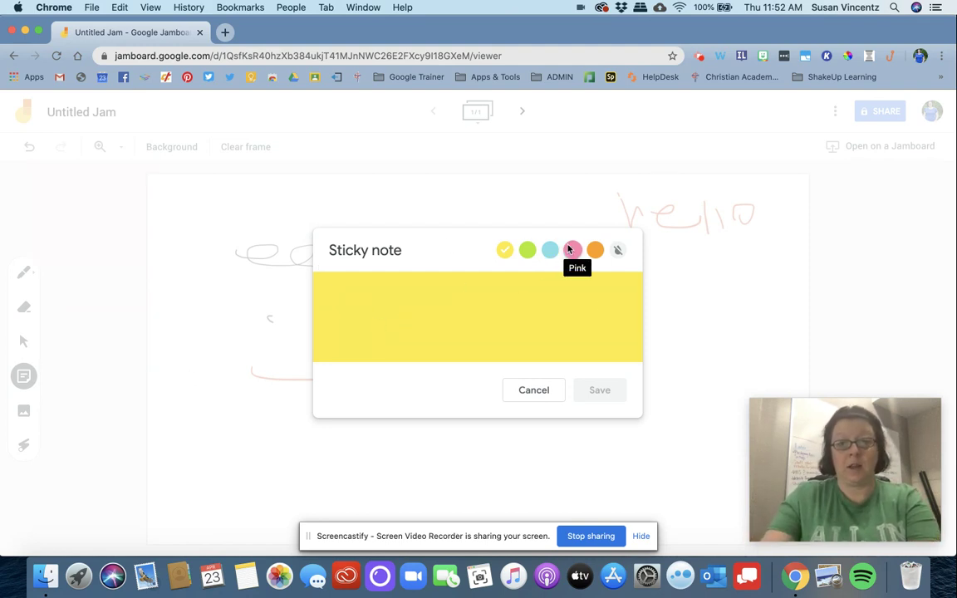
Add an orange sticky note reading 'Information here in the note'.
left_click(594, 249)
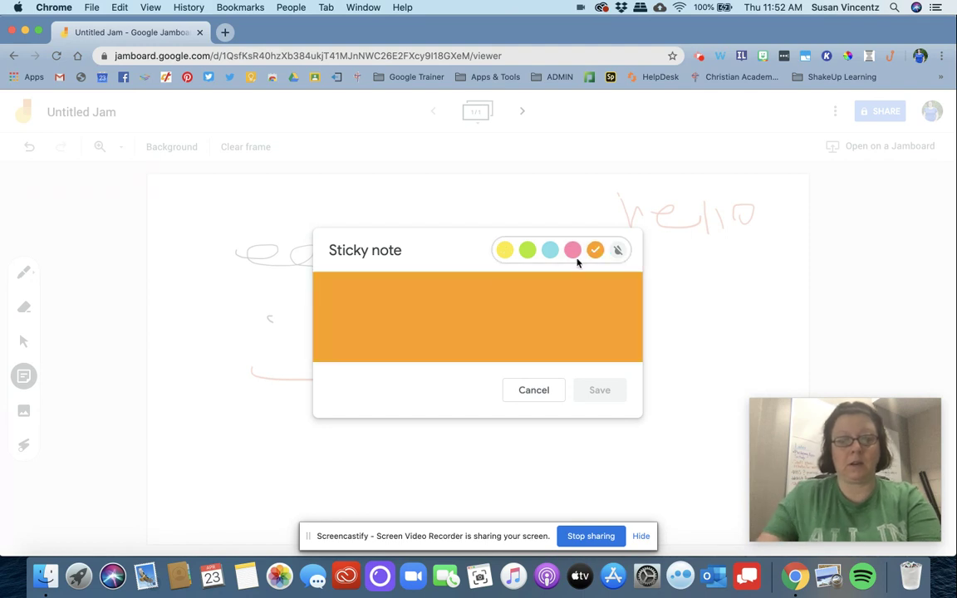
left_click(401, 310)
type("INformation")
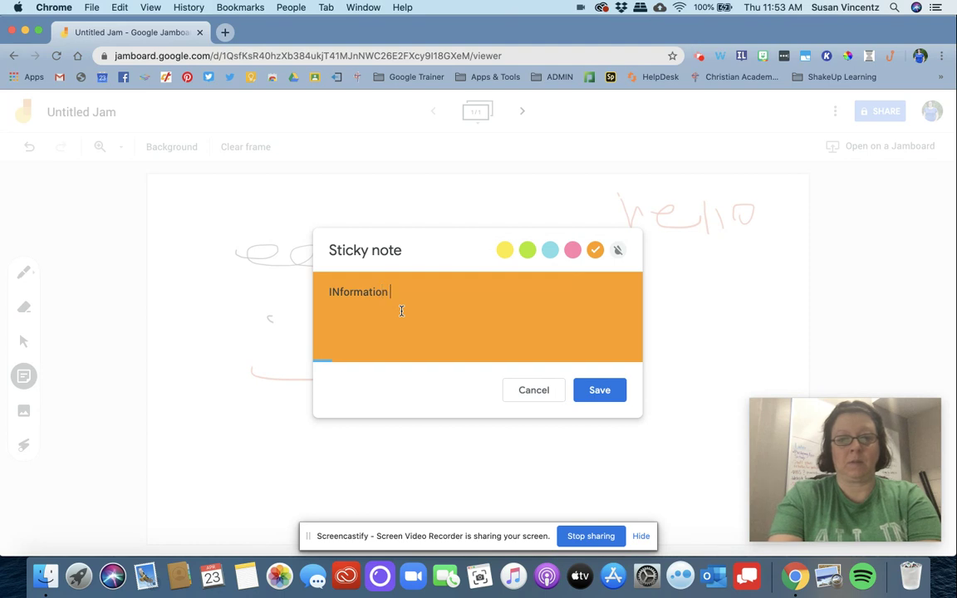
type(" here in the note")
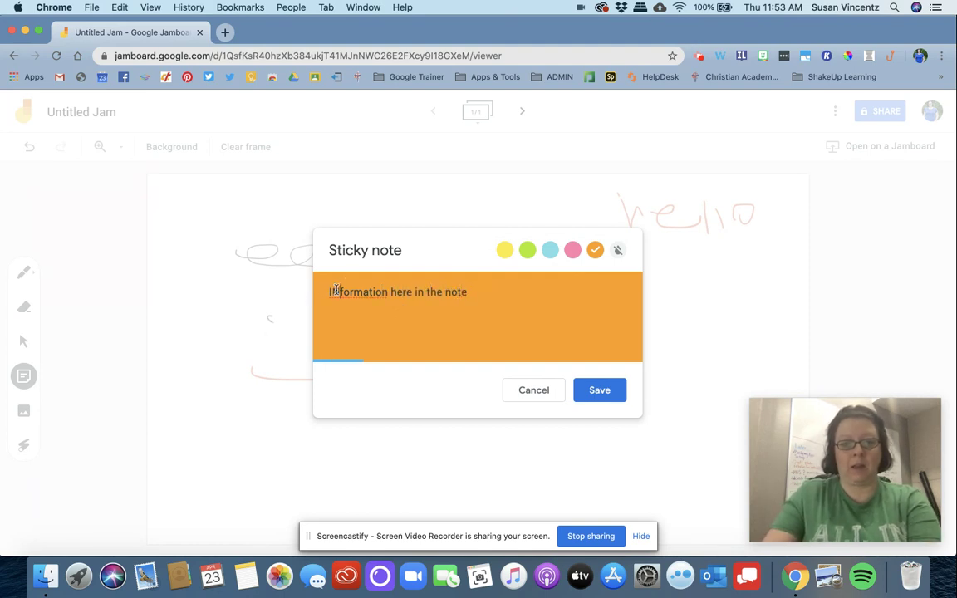
key("BackSpace")
type("n")
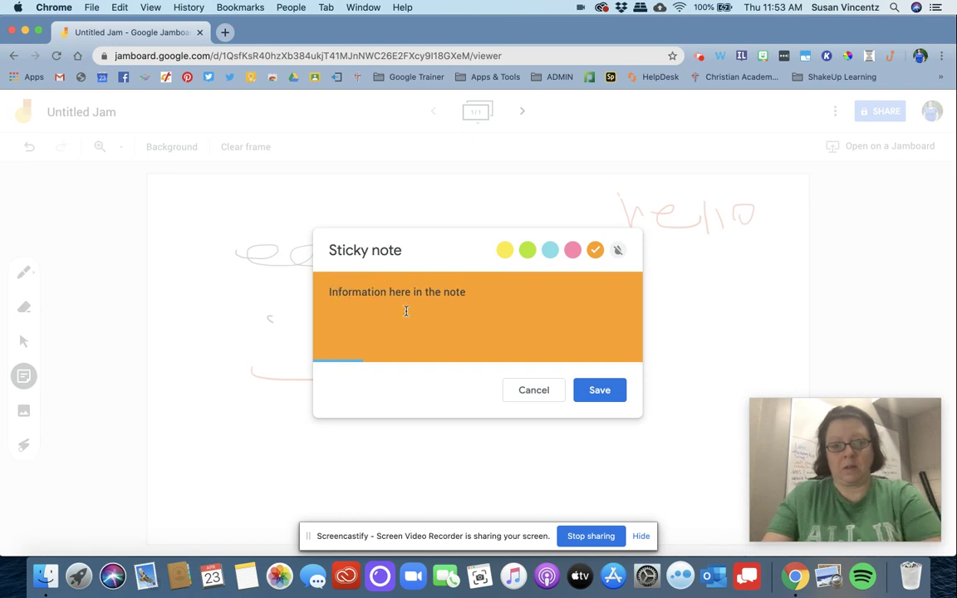
left_click(594, 390)
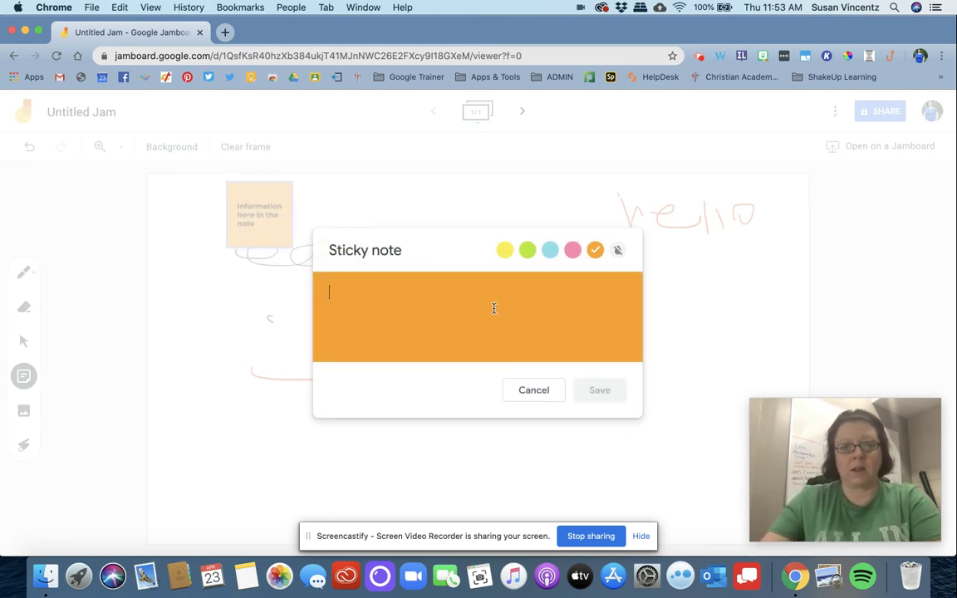
Add a blue 'Here is another note' sticky note and move both notes apart.
left_click(549, 250)
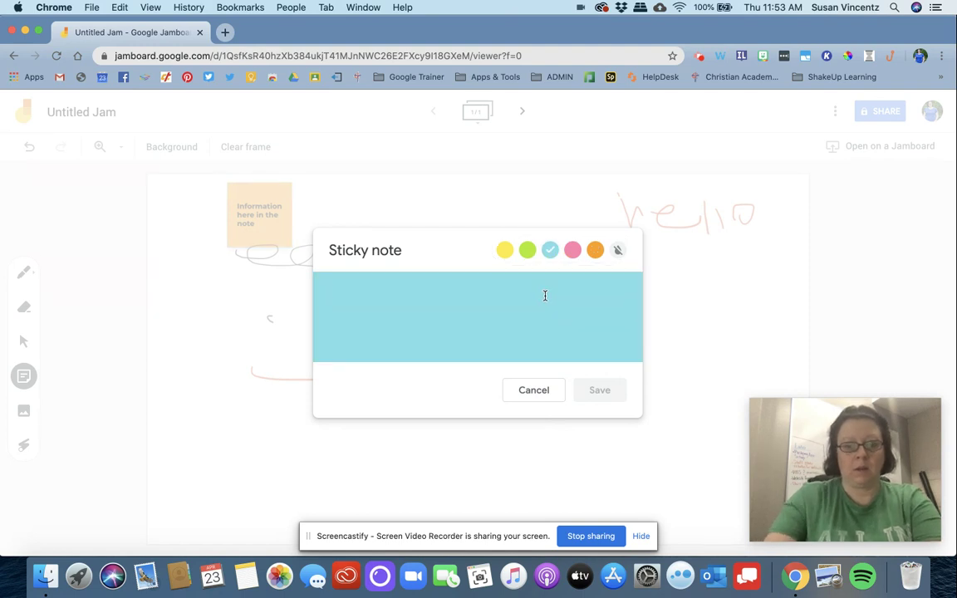
type("Here is another not")
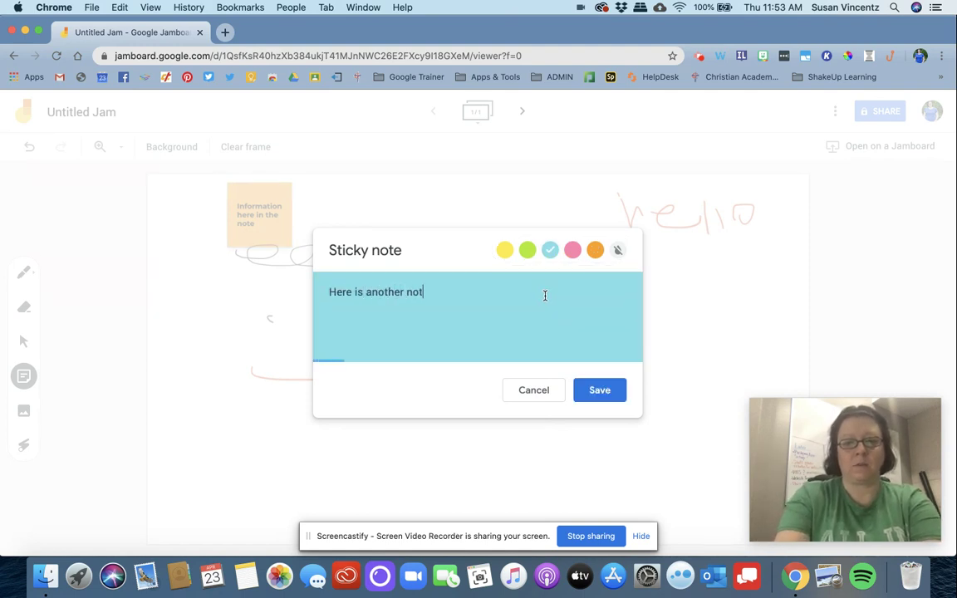
left_click(601, 393)
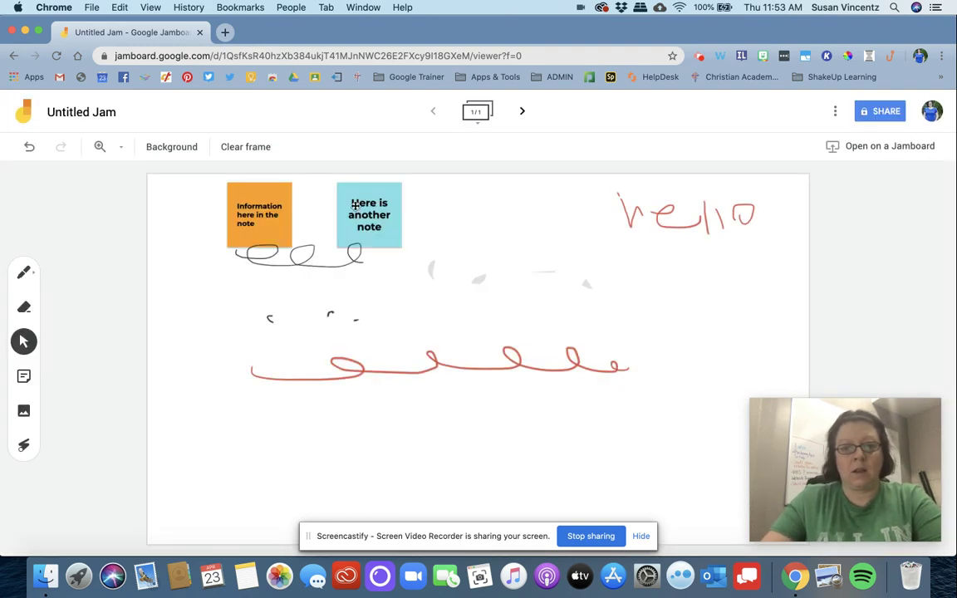
left_click_drag(355, 209, 651, 301)
left_click_drag(249, 212, 221, 461)
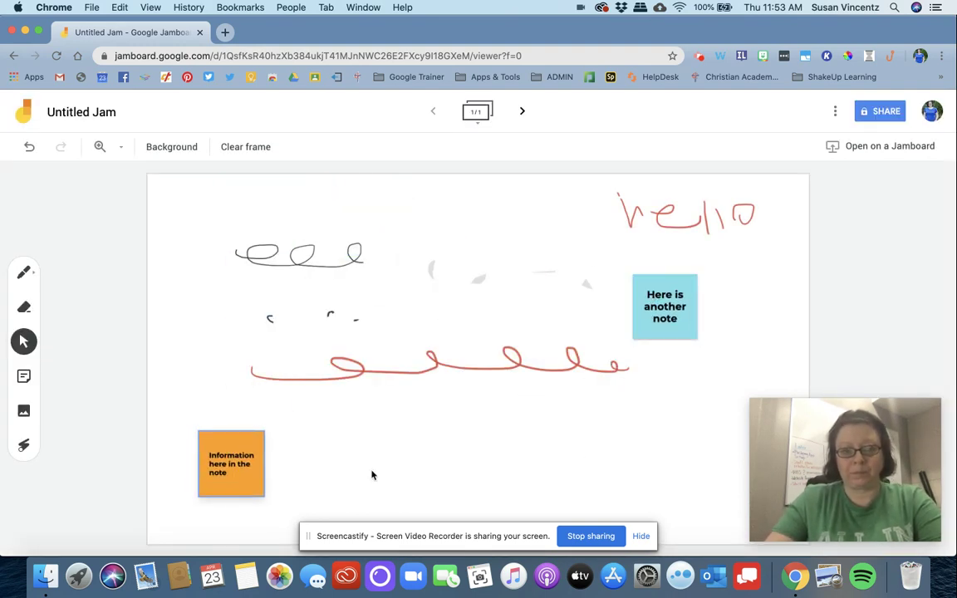
left_click_drag(665, 306, 700, 299)
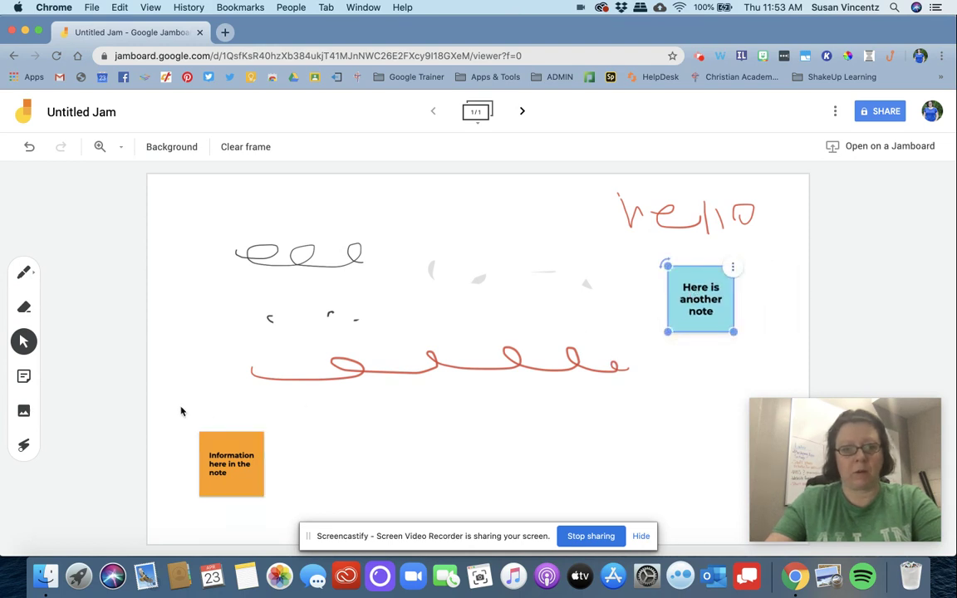
left_click(181, 410)
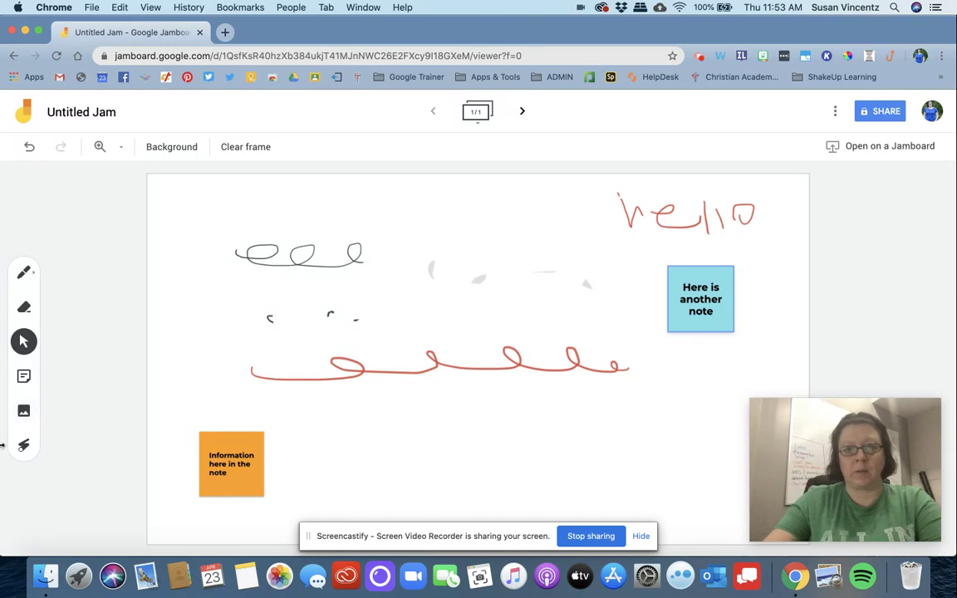
Insert the sunflower photo from a Google Image Search for 'flower' into the frame.
left_click(23, 410)
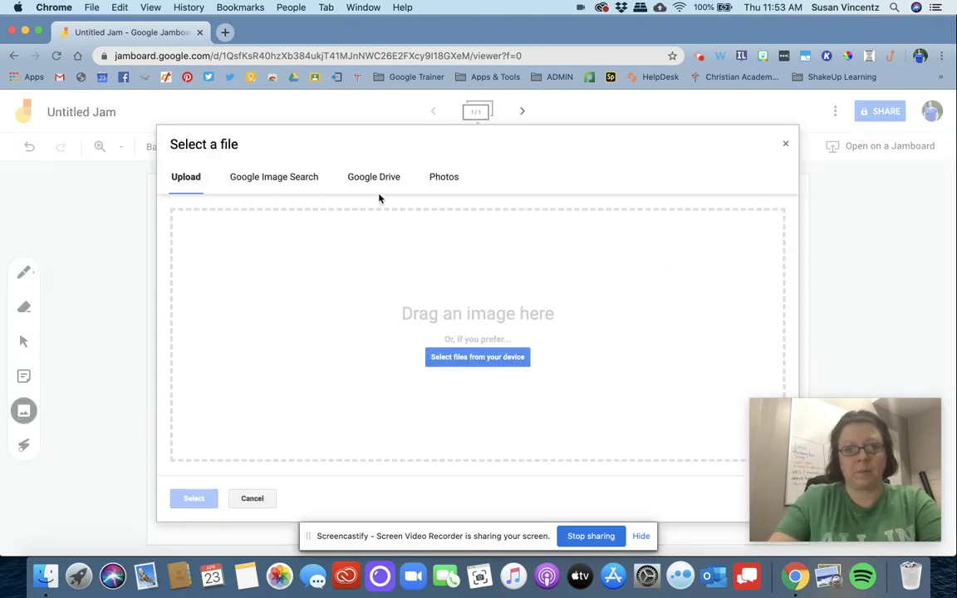
left_click(379, 178)
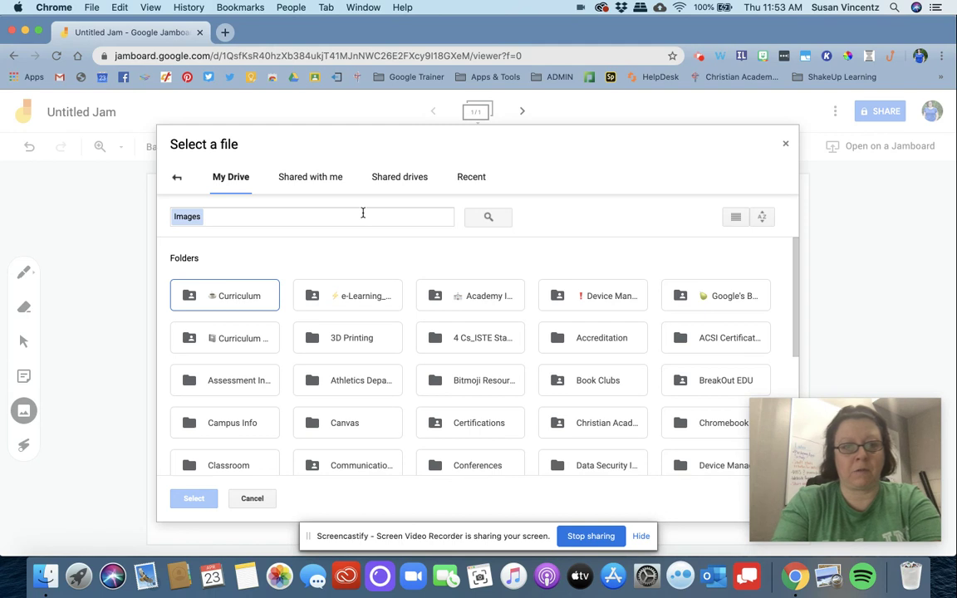
left_click(362, 214)
type("flower")
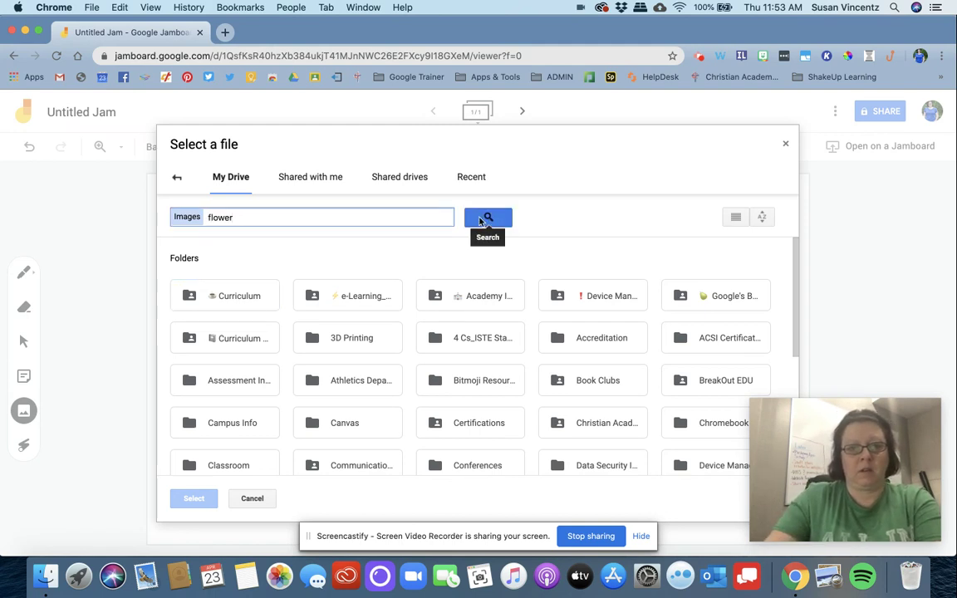
left_click(176, 177)
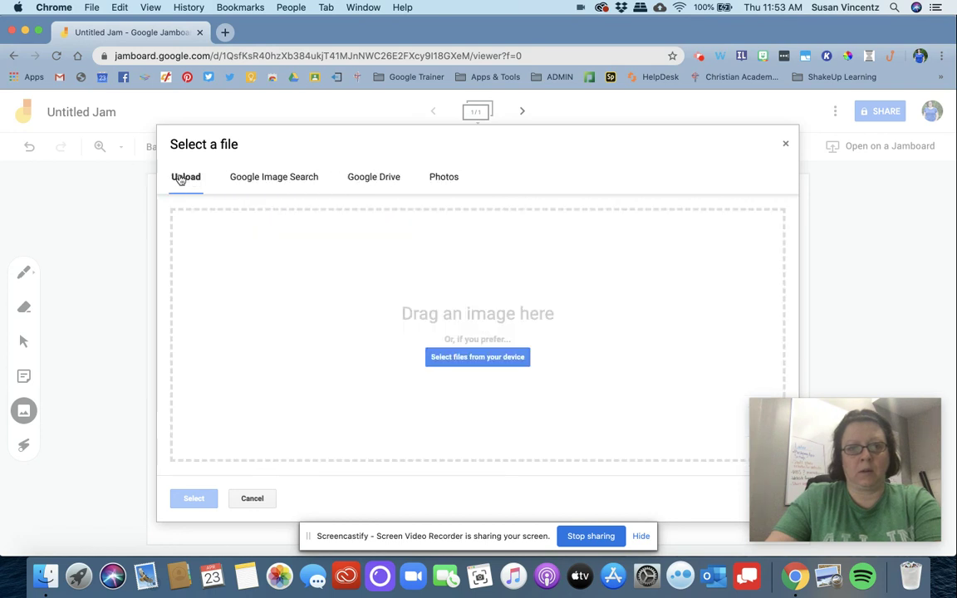
left_click(264, 179)
type("flower")
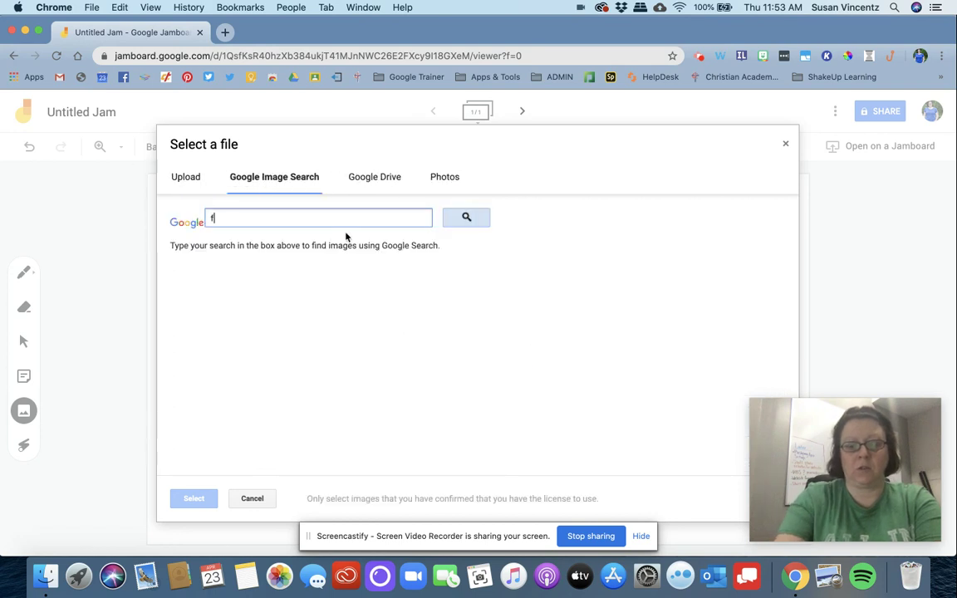
left_click(477, 229)
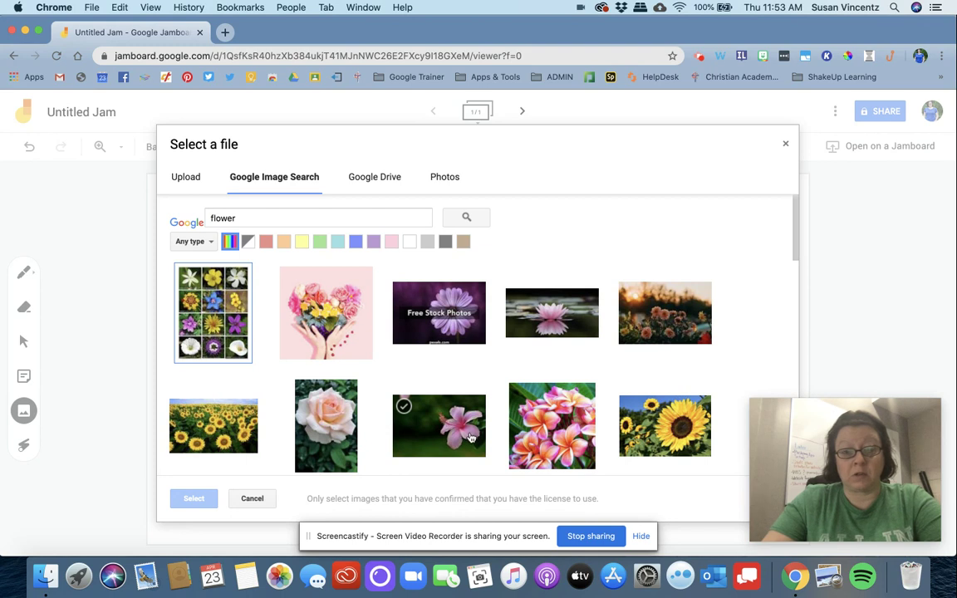
left_click(660, 428)
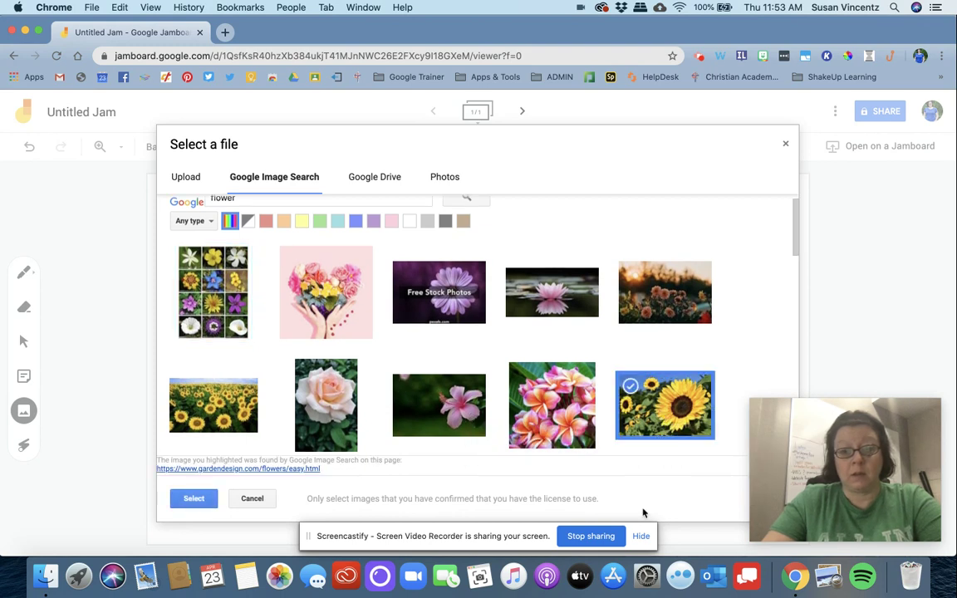
left_click(199, 499)
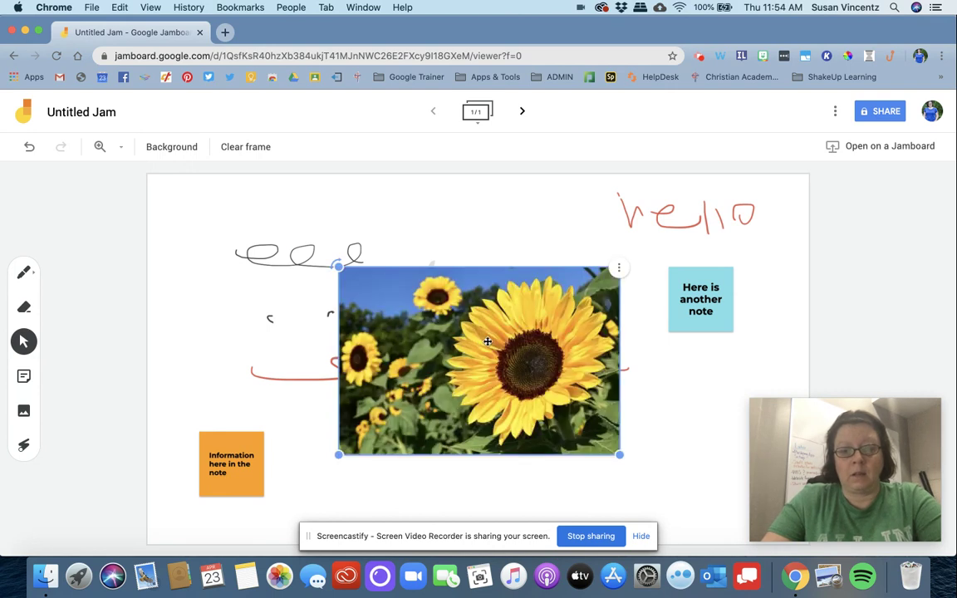
Draw a red pen line across the sunflower photo, then sweep the laser pointer over the frame.
left_click(18, 275)
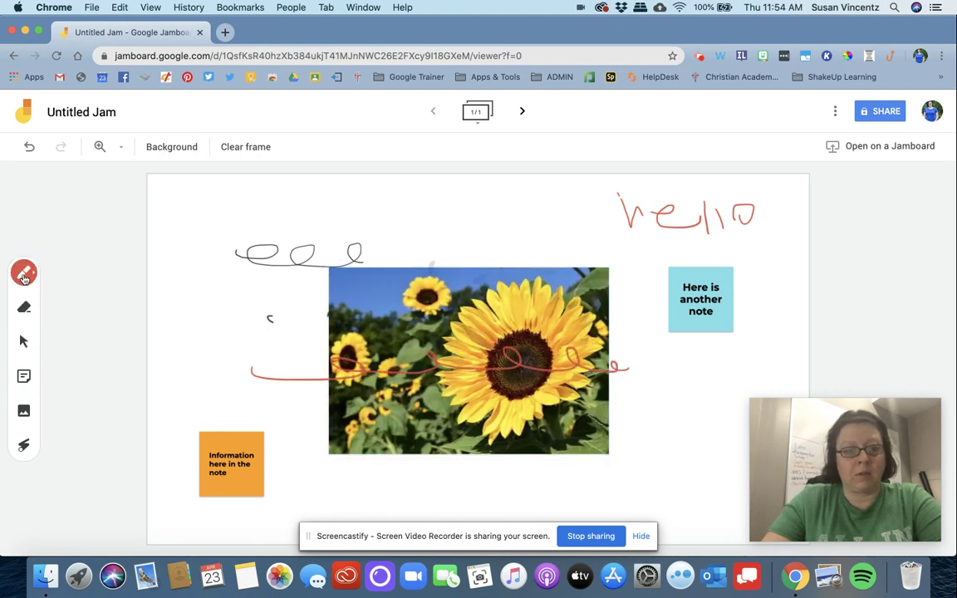
left_click_drag(277, 331, 432, 331)
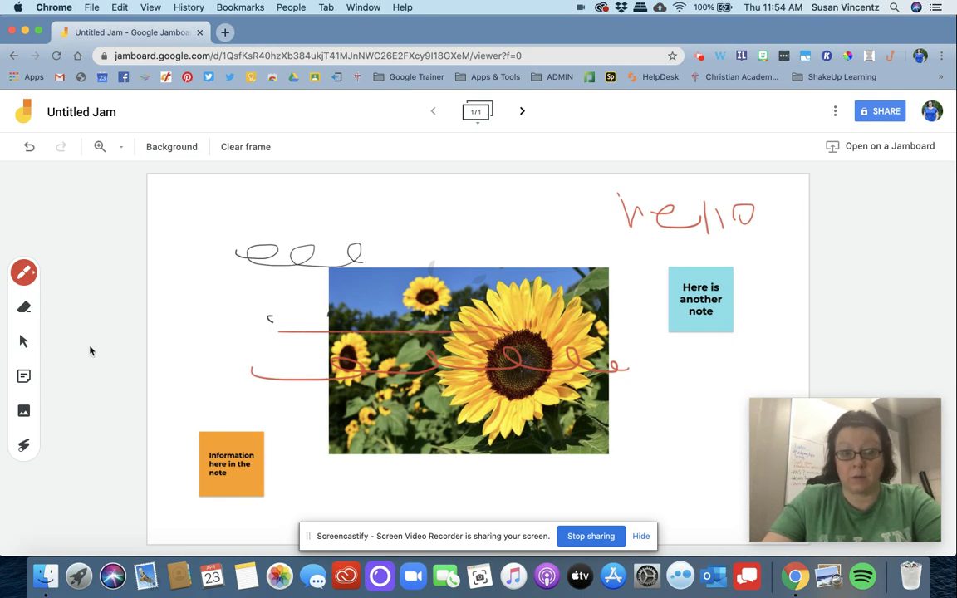
left_click(23, 448)
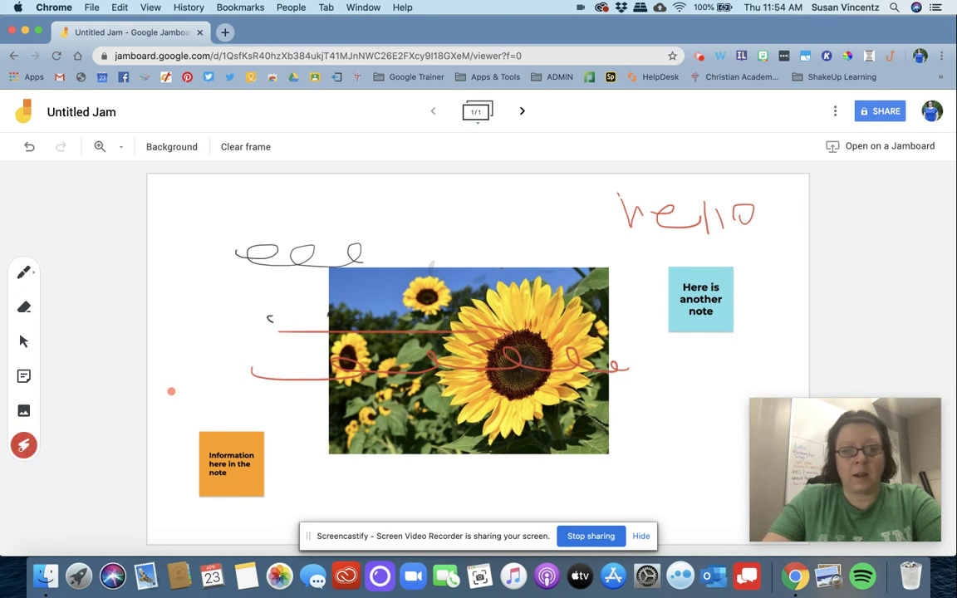
left_click_drag(171, 391, 183, 333)
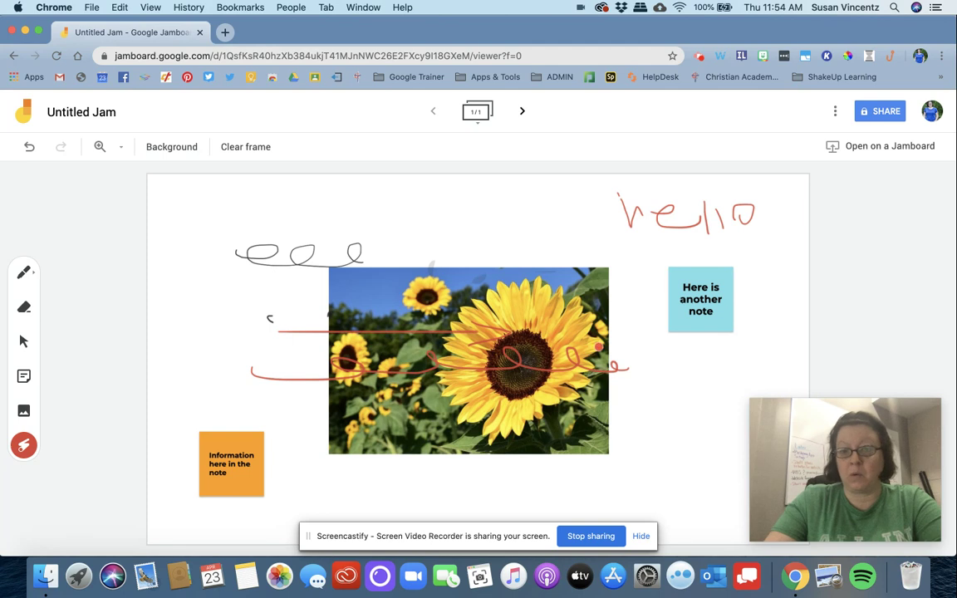
Add two blank frames and land on frame 2 of 3 with the Select tool active.
left_click(521, 114)
left_click(521, 113)
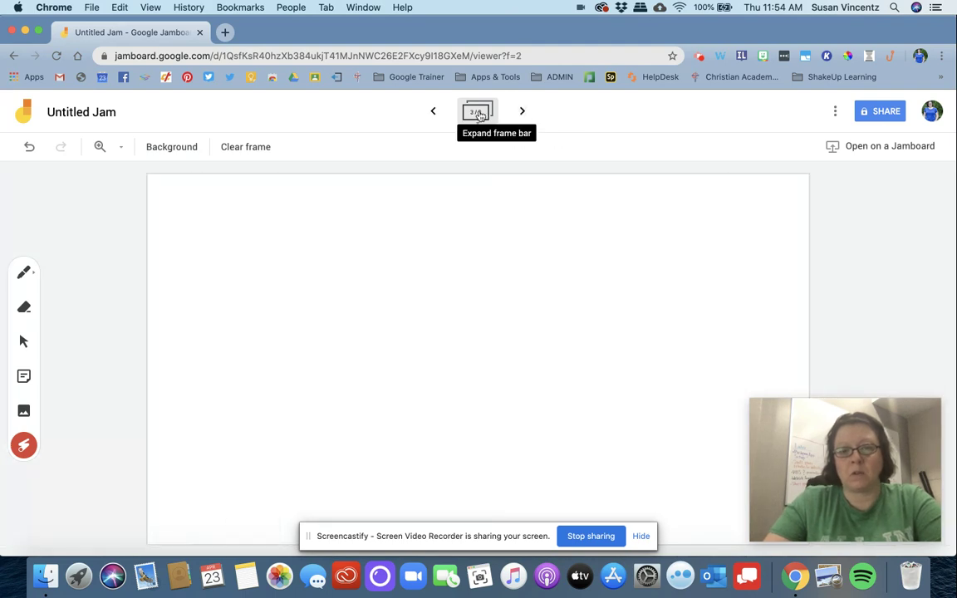
left_click(435, 114)
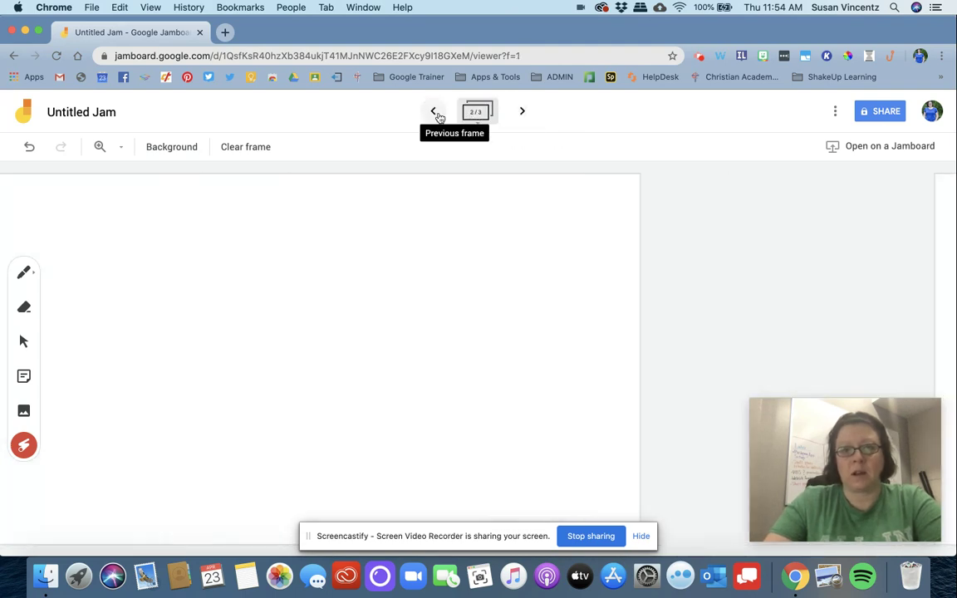
left_click(433, 113)
left_click(523, 112)
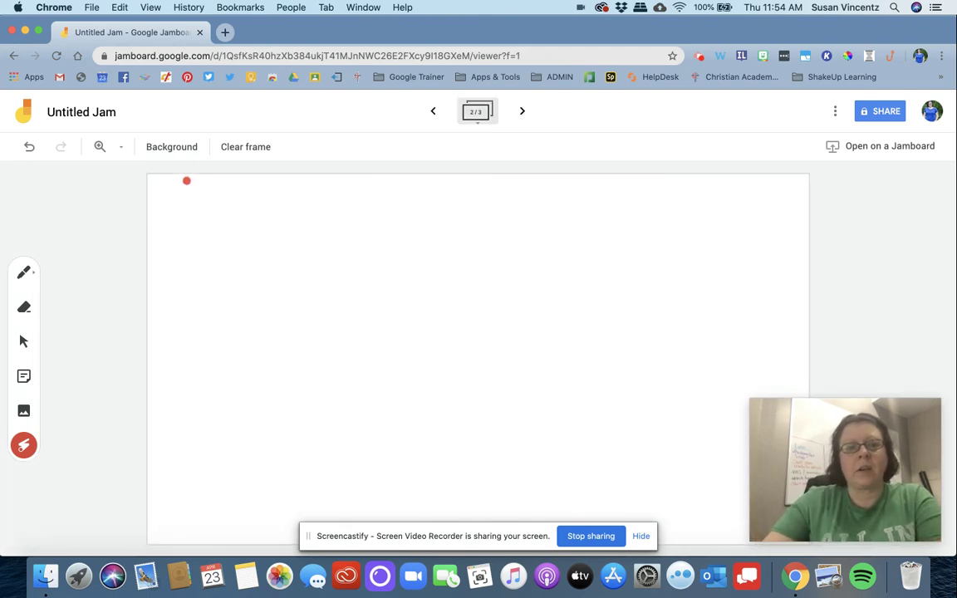
left_click(24, 342)
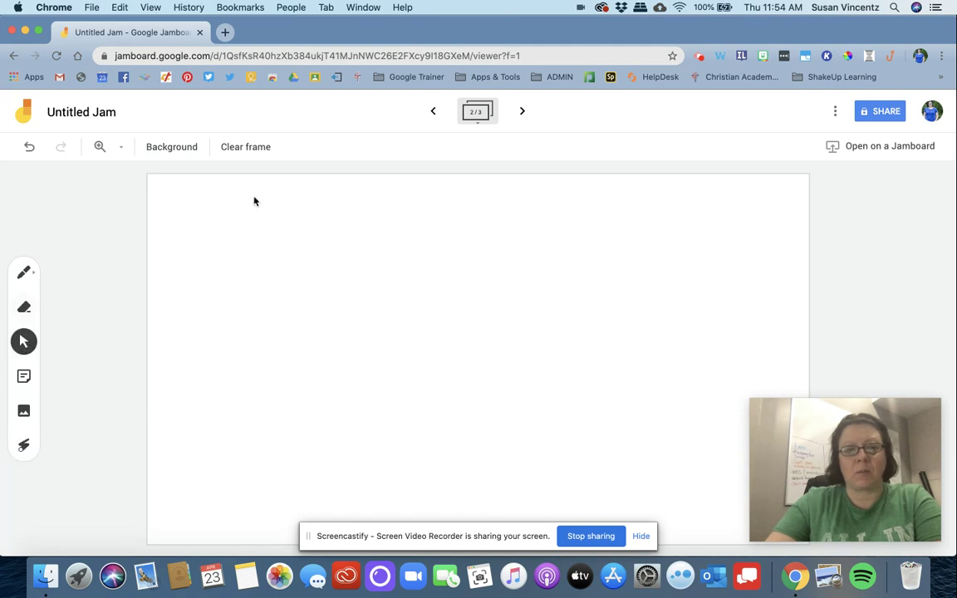
Give frame 2 a ruled-lines background, handwrite a name on it in red, then go to frame 3.
left_click(166, 155)
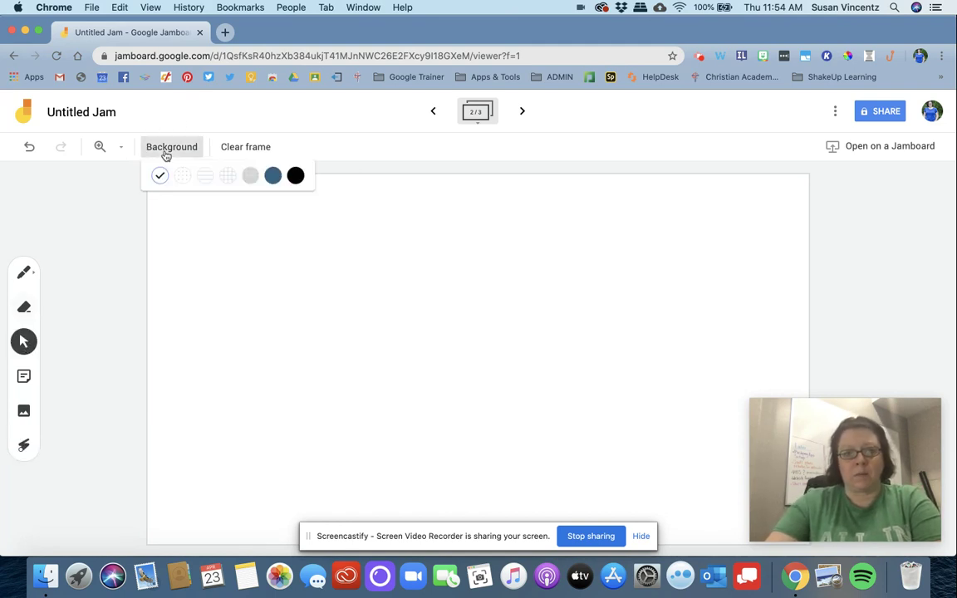
left_click(205, 178)
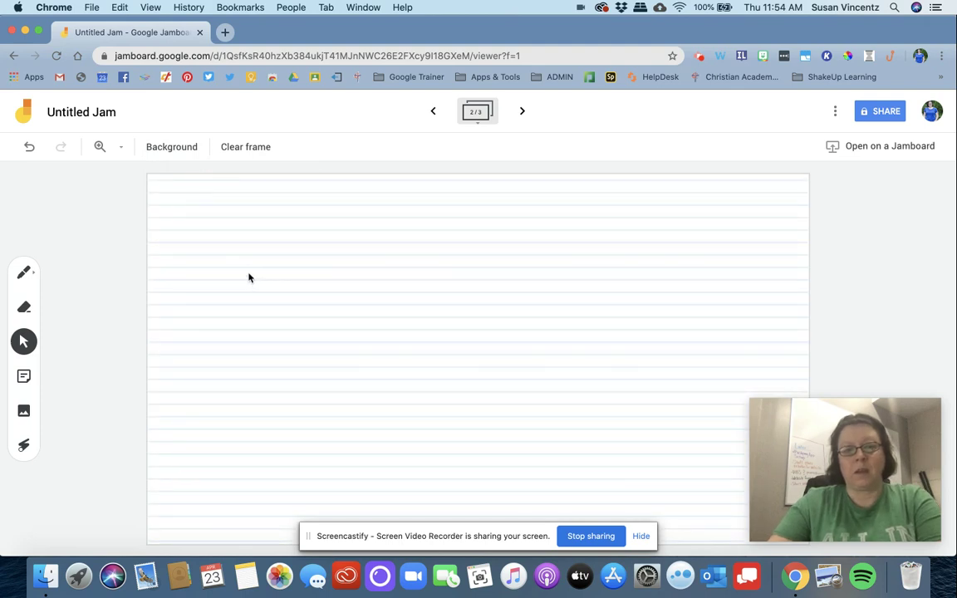
left_click(24, 274)
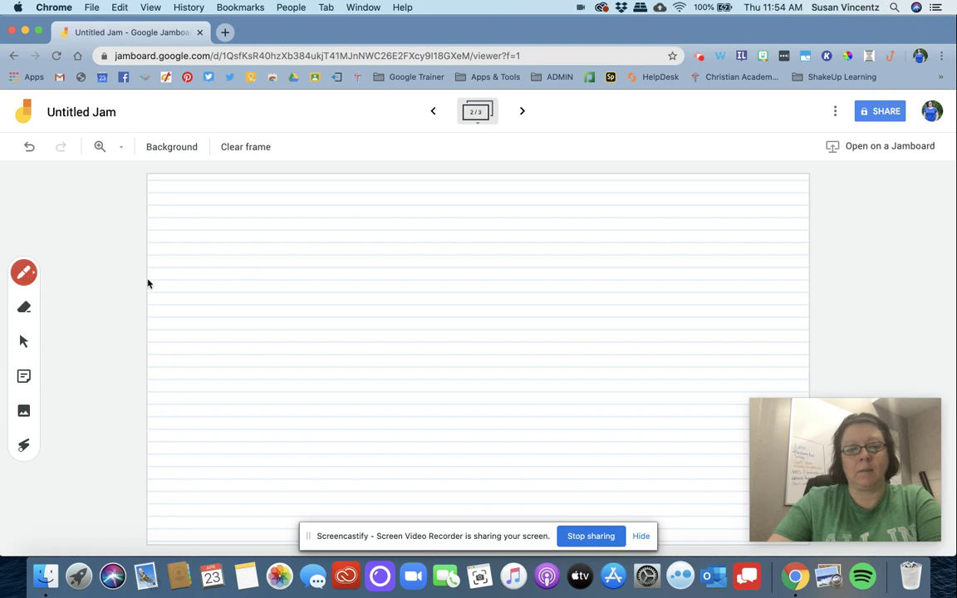
mouse_move(183, 279)
left_mouse_down()
mouse_move(225, 218)
mouse_move(203, 253)
mouse_move(228, 263)
mouse_move(261, 251)
mouse_move(302, 268)
mouse_move(317, 235)
mouse_move(324, 251)
mouse_move(348, 257)
mouse_move(360, 243)
mouse_move(393, 241)
left_mouse_up()
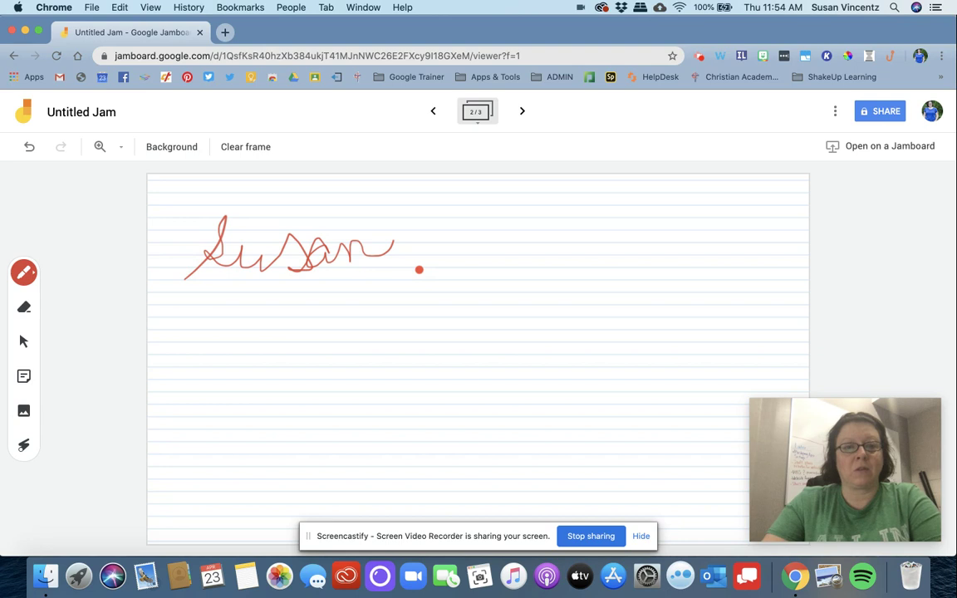
left_click(521, 111)
Give frame 3 a square-grid background and draw red vertical and horizontal axes.
left_click(168, 148)
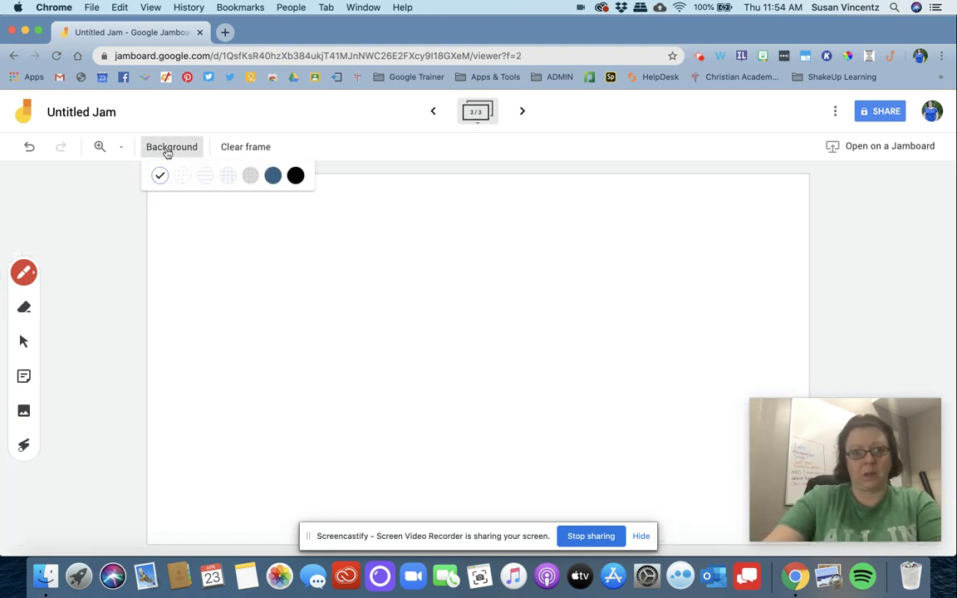
left_click(227, 176)
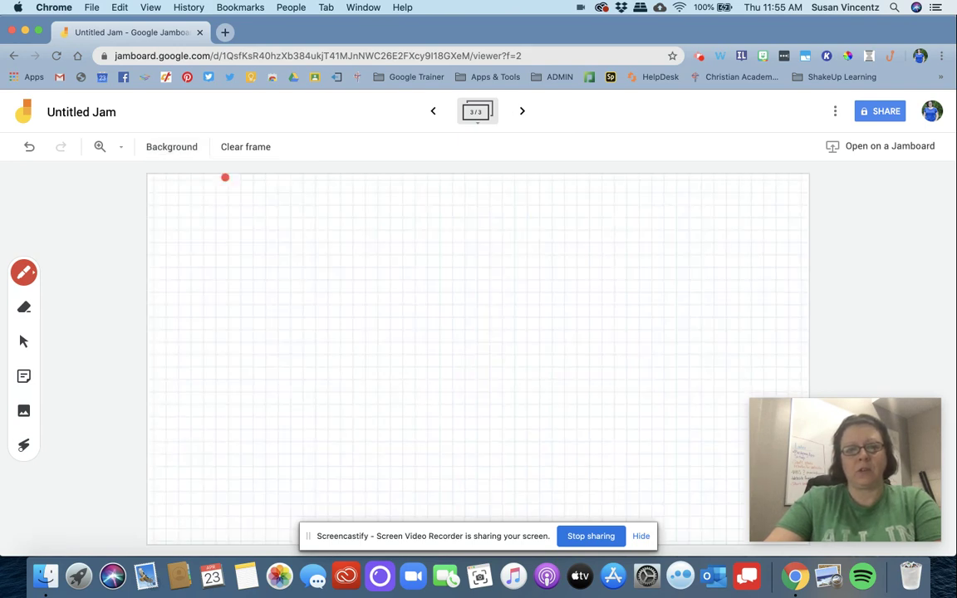
left_click(24, 272)
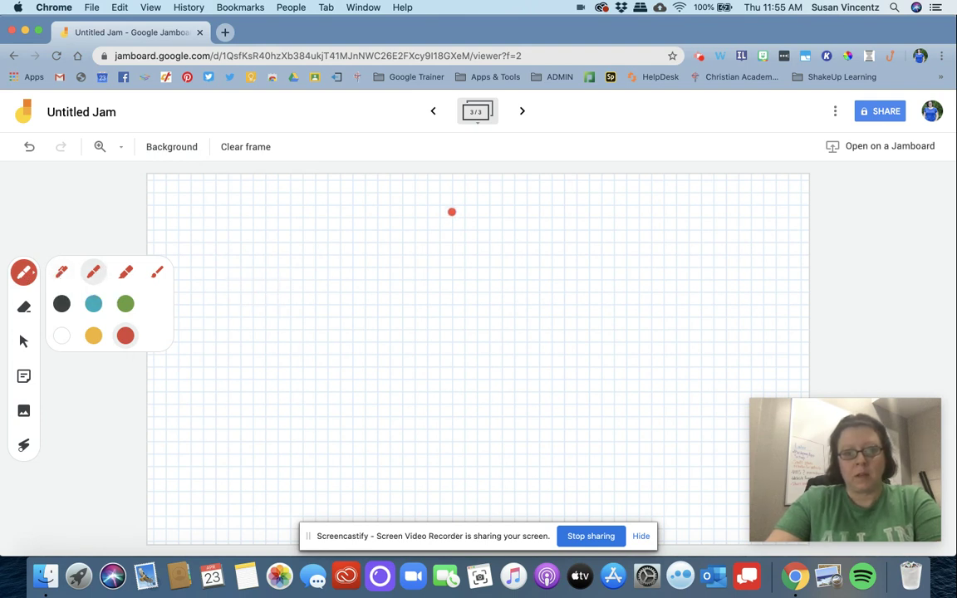
left_click_drag(452, 212, 478, 384)
left_click_drag(489, 421, 496, 453)
left_click_drag(311, 315, 577, 317)
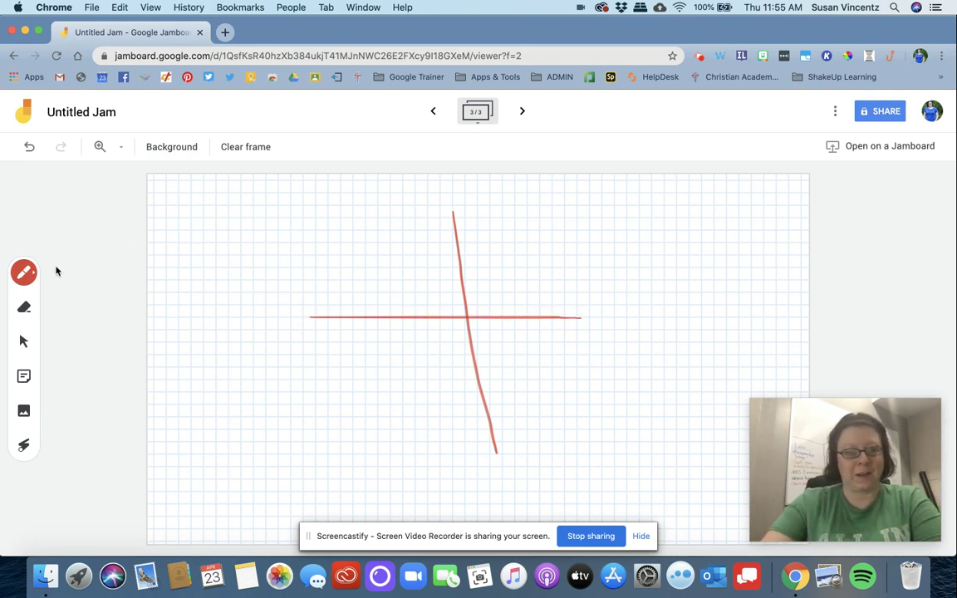
Change the pen colour to black and close the pen options.
left_click(24, 273)
left_click(63, 304)
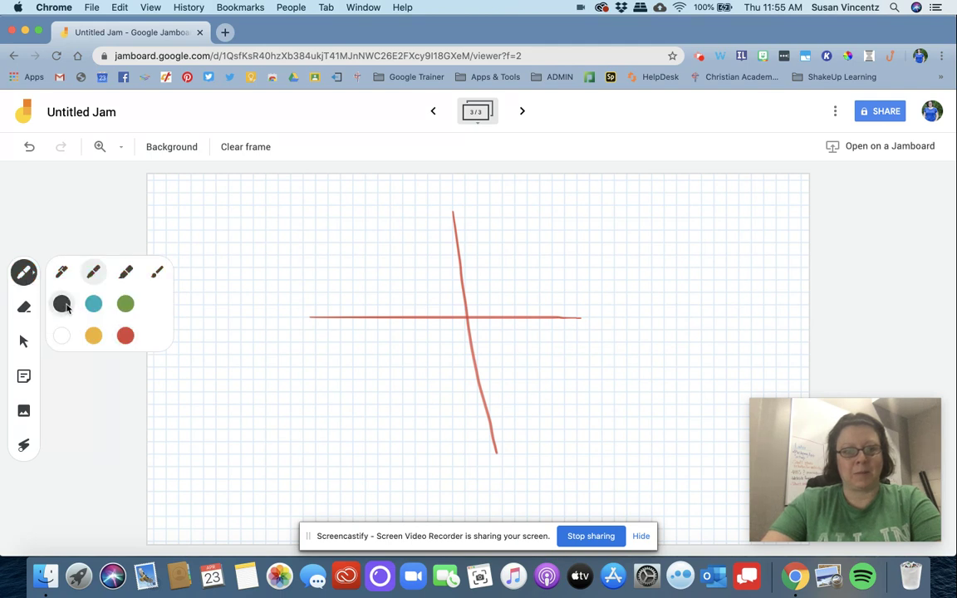
left_click(514, 318)
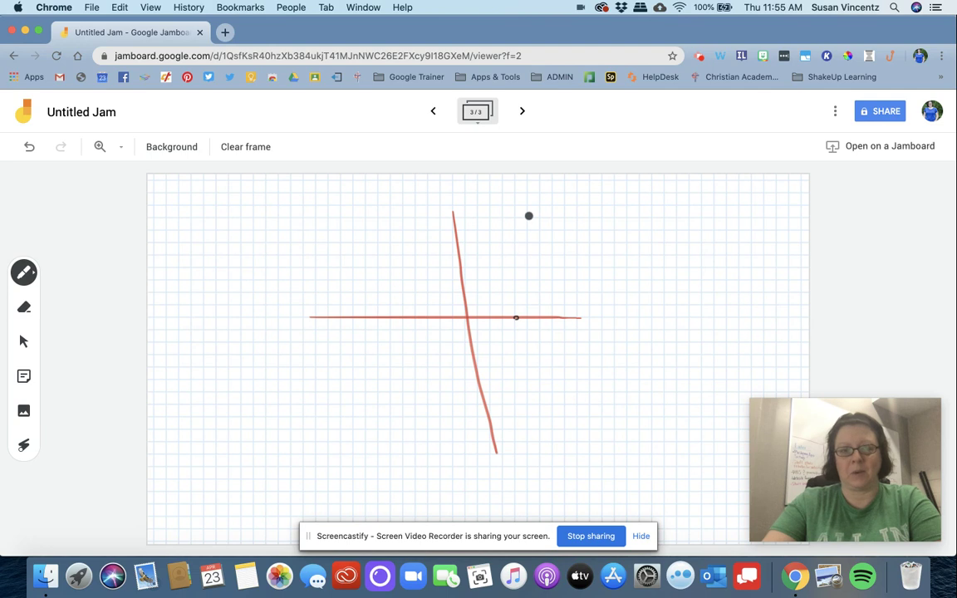
left_click(166, 150)
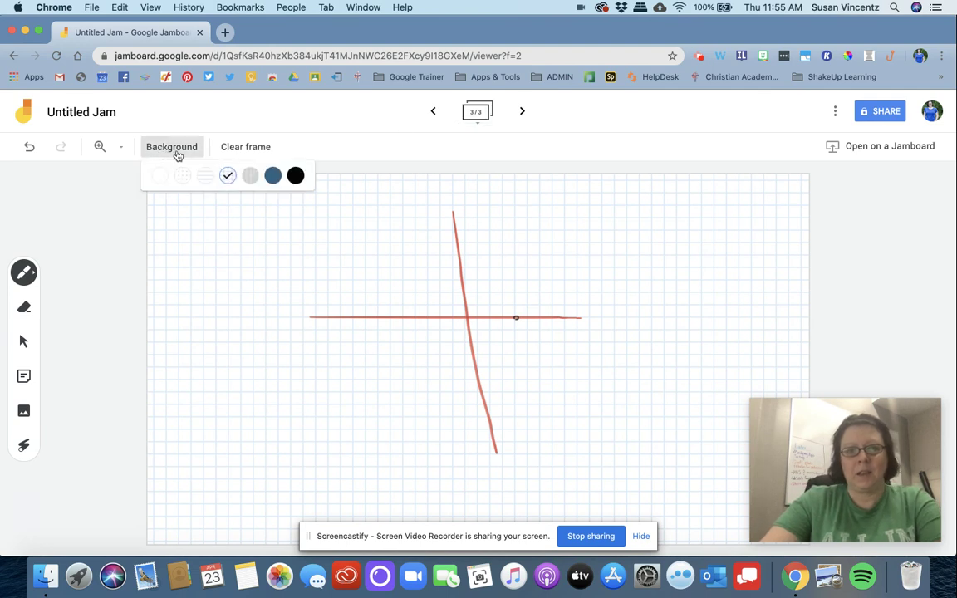
Try the dotted, dark blue, chalkboard and lined backgrounds before settling on grey graph paper.
left_click(250, 175)
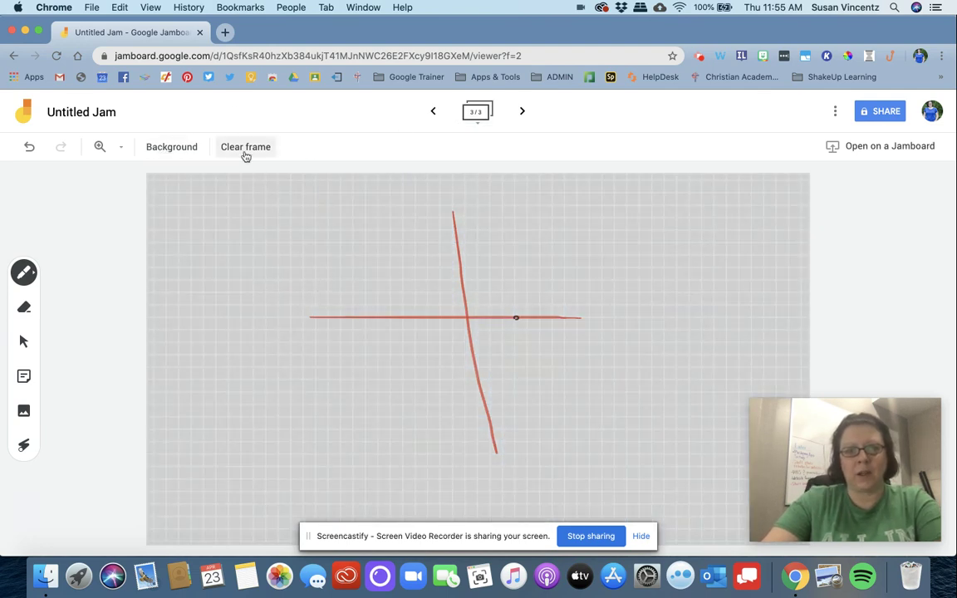
left_click(198, 152)
left_click(271, 175)
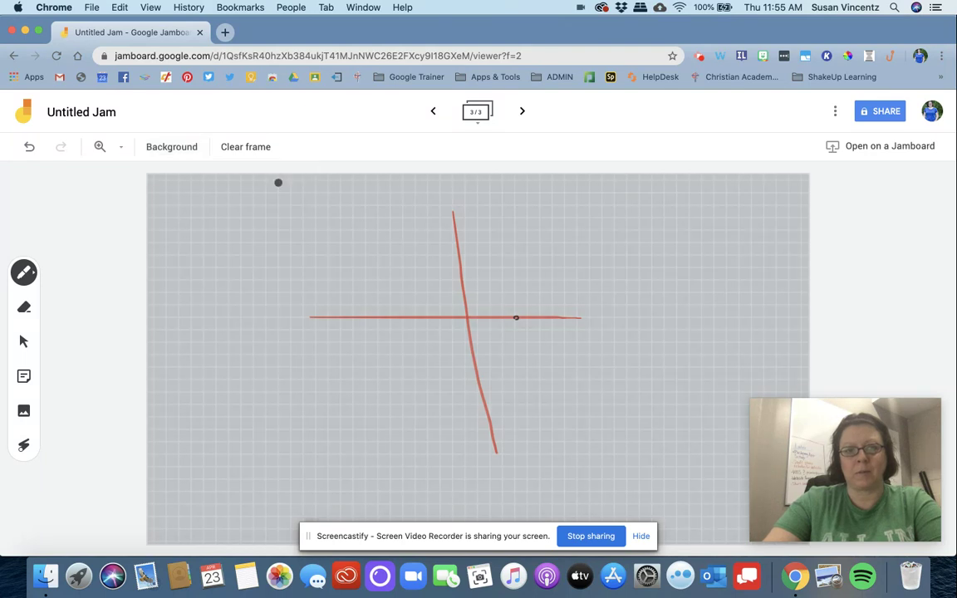
left_click(170, 147)
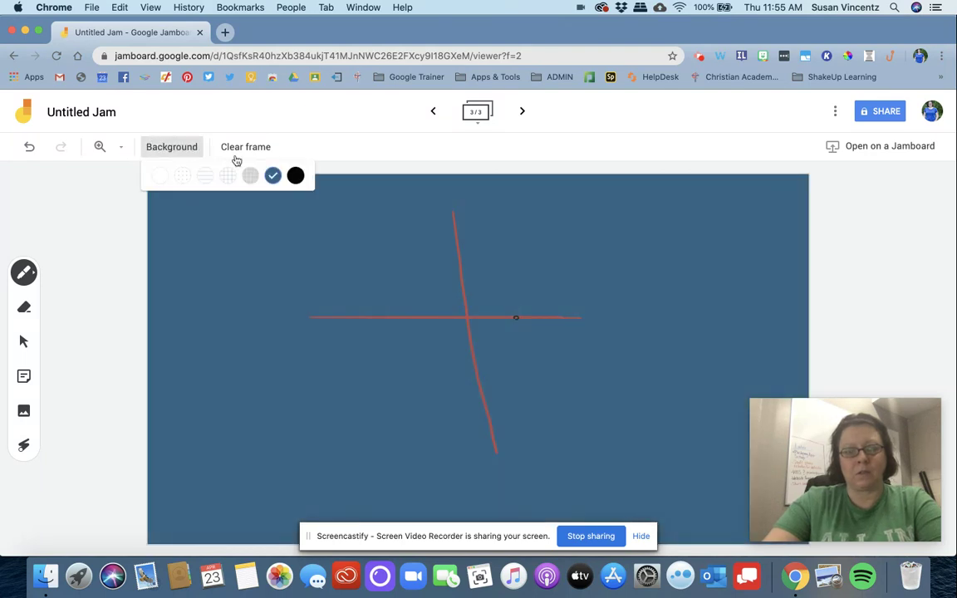
left_click(295, 175)
left_click(182, 146)
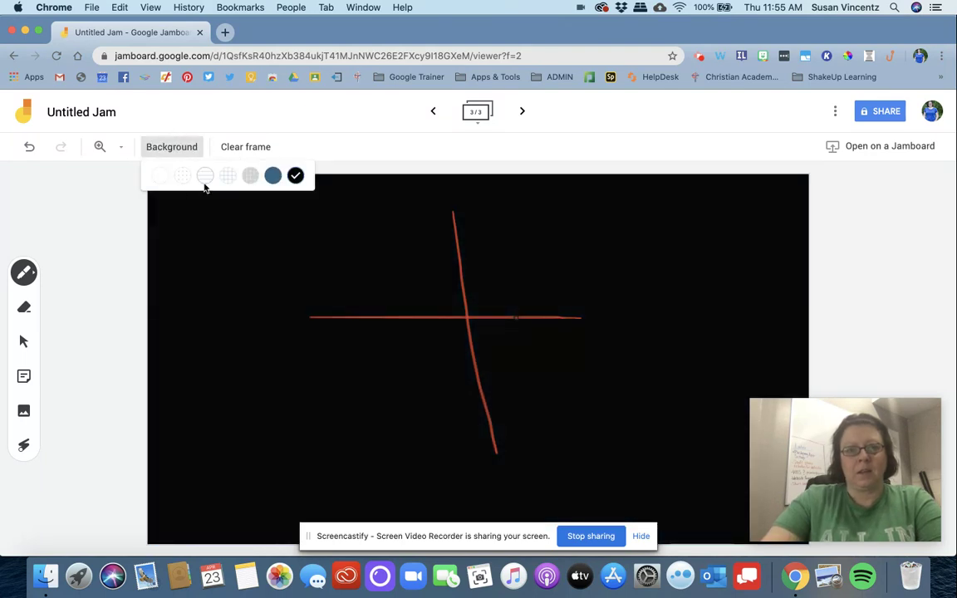
left_click(230, 179)
left_click(189, 150)
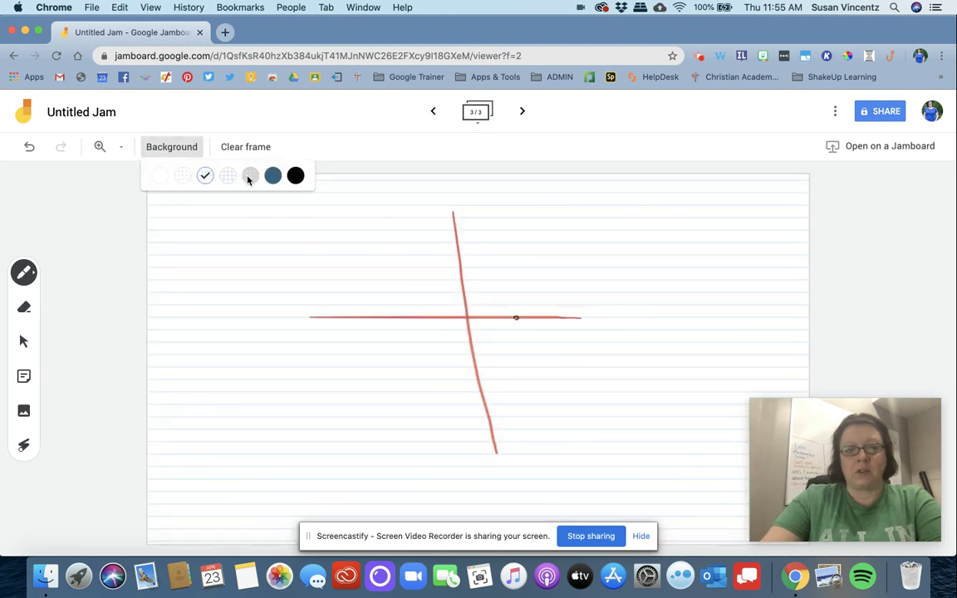
left_click(249, 176)
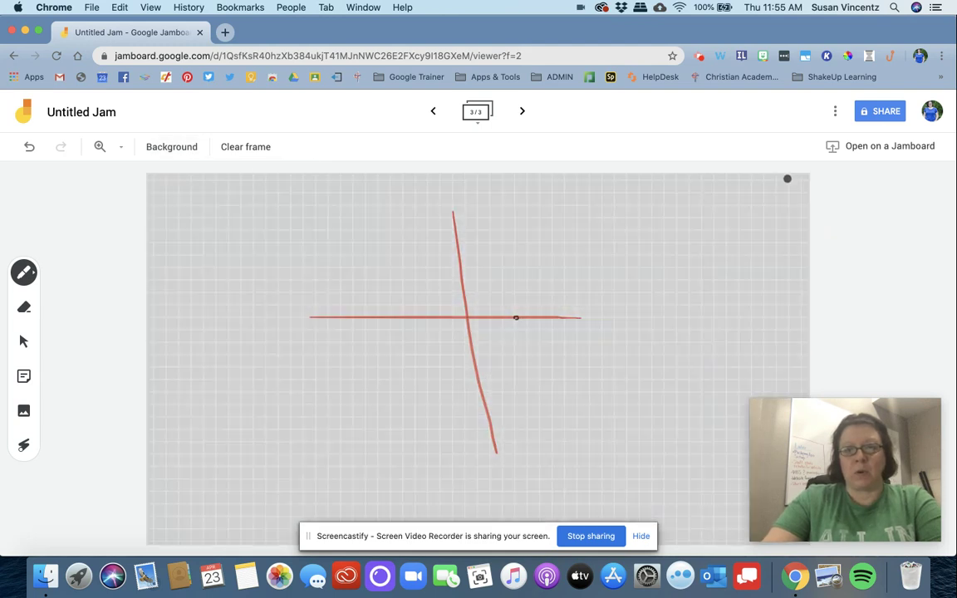
left_click(103, 118)
Change the jam's title from 'Untitled Jam' to 'Example Jam board' and confirm.
type("Example")
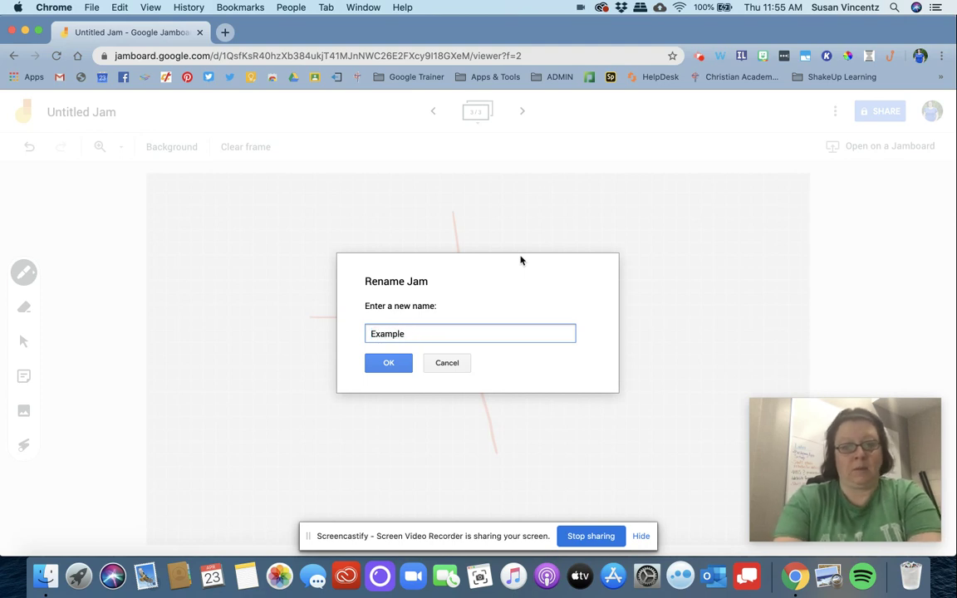
type(" Jam boa")
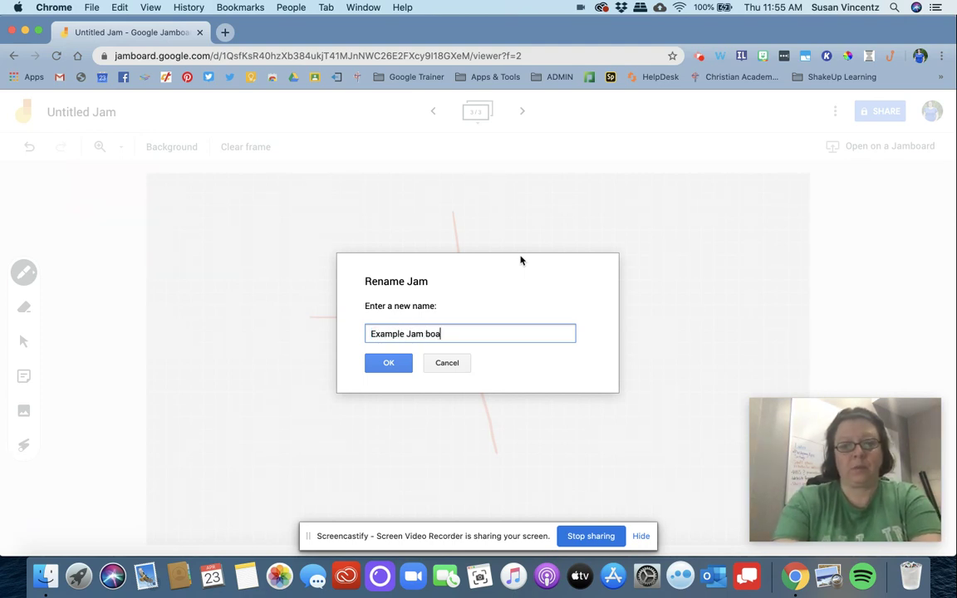
type("rd")
left_click(387, 362)
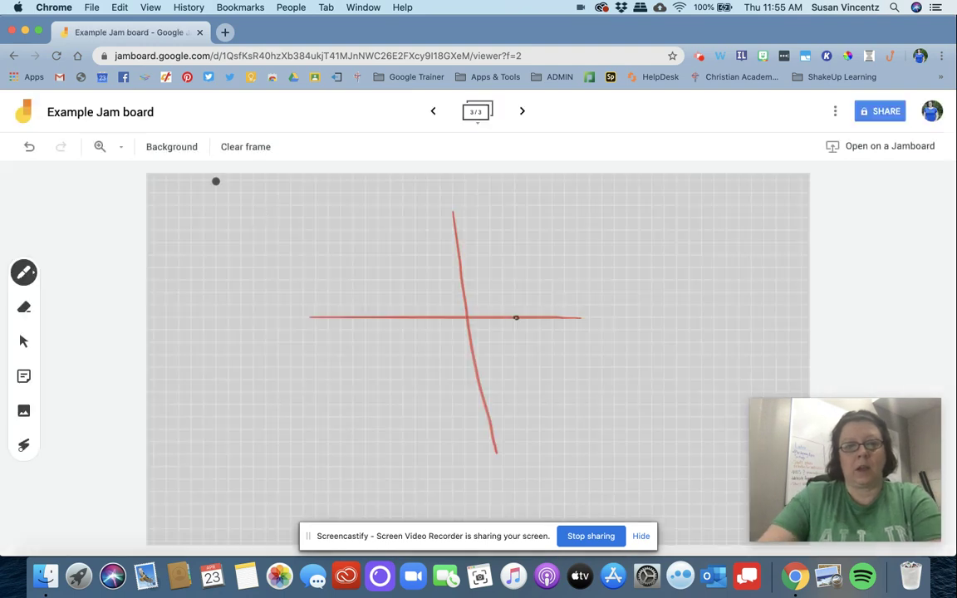
left_click(872, 117)
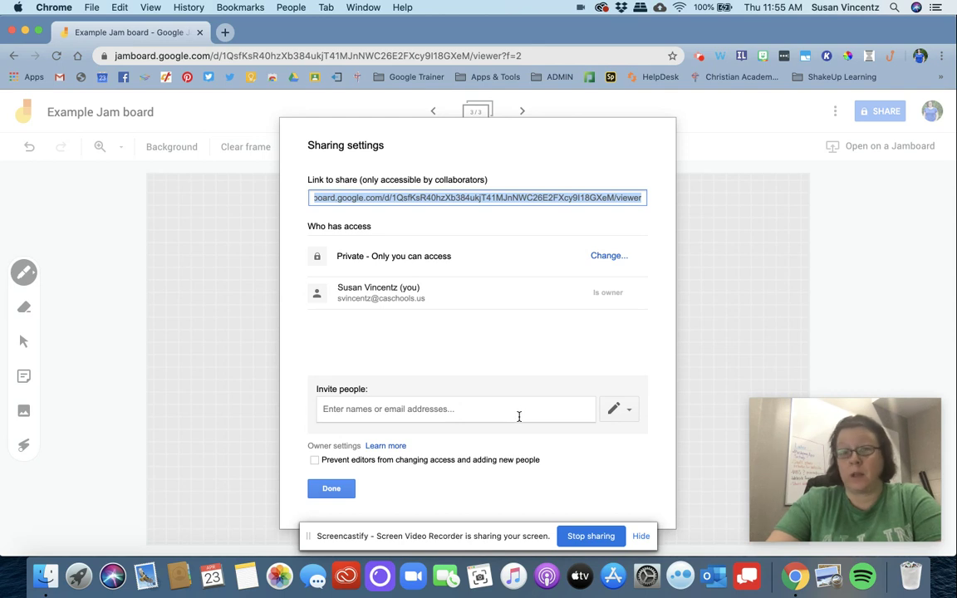
left_click(87, 257)
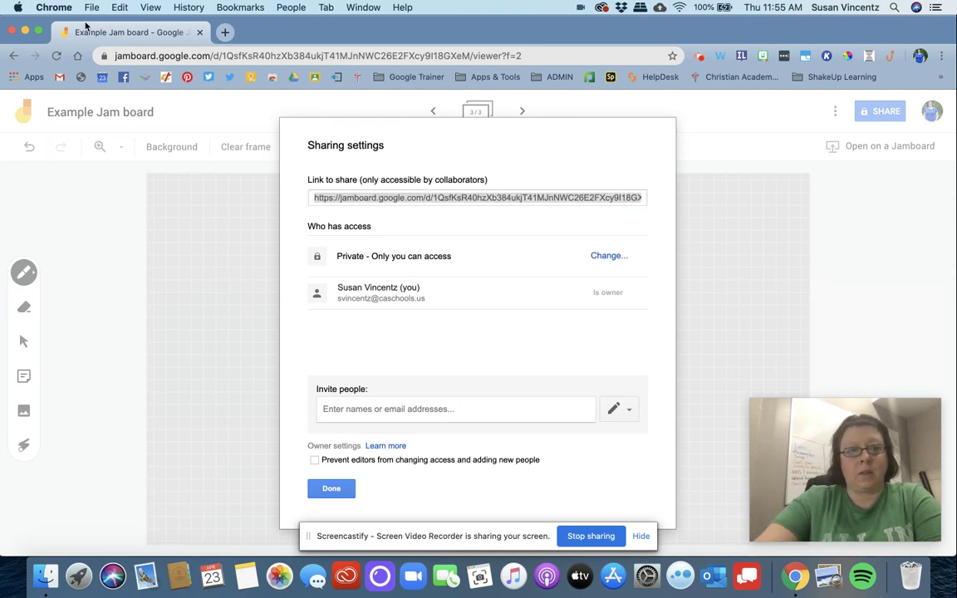
left_click(339, 488)
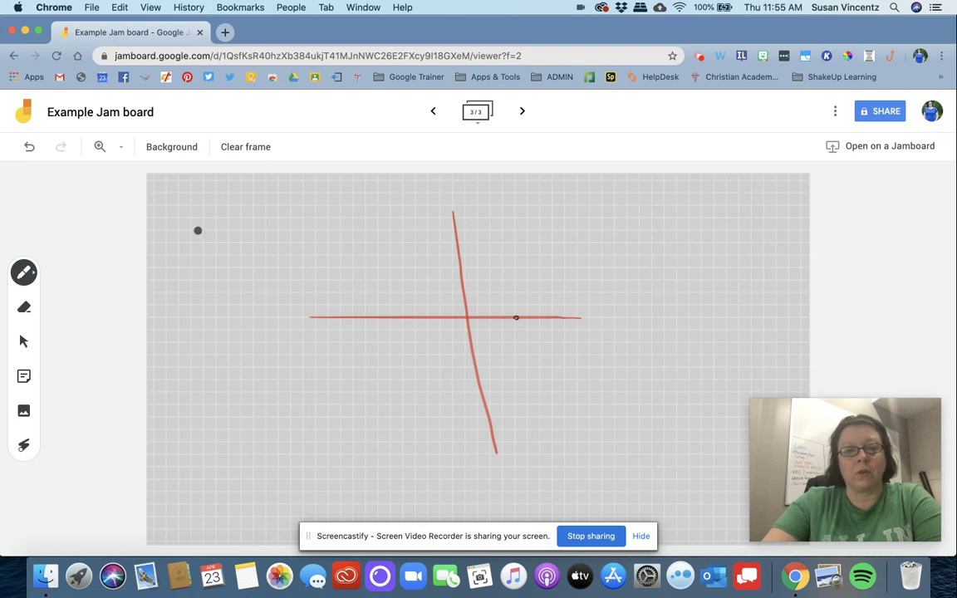